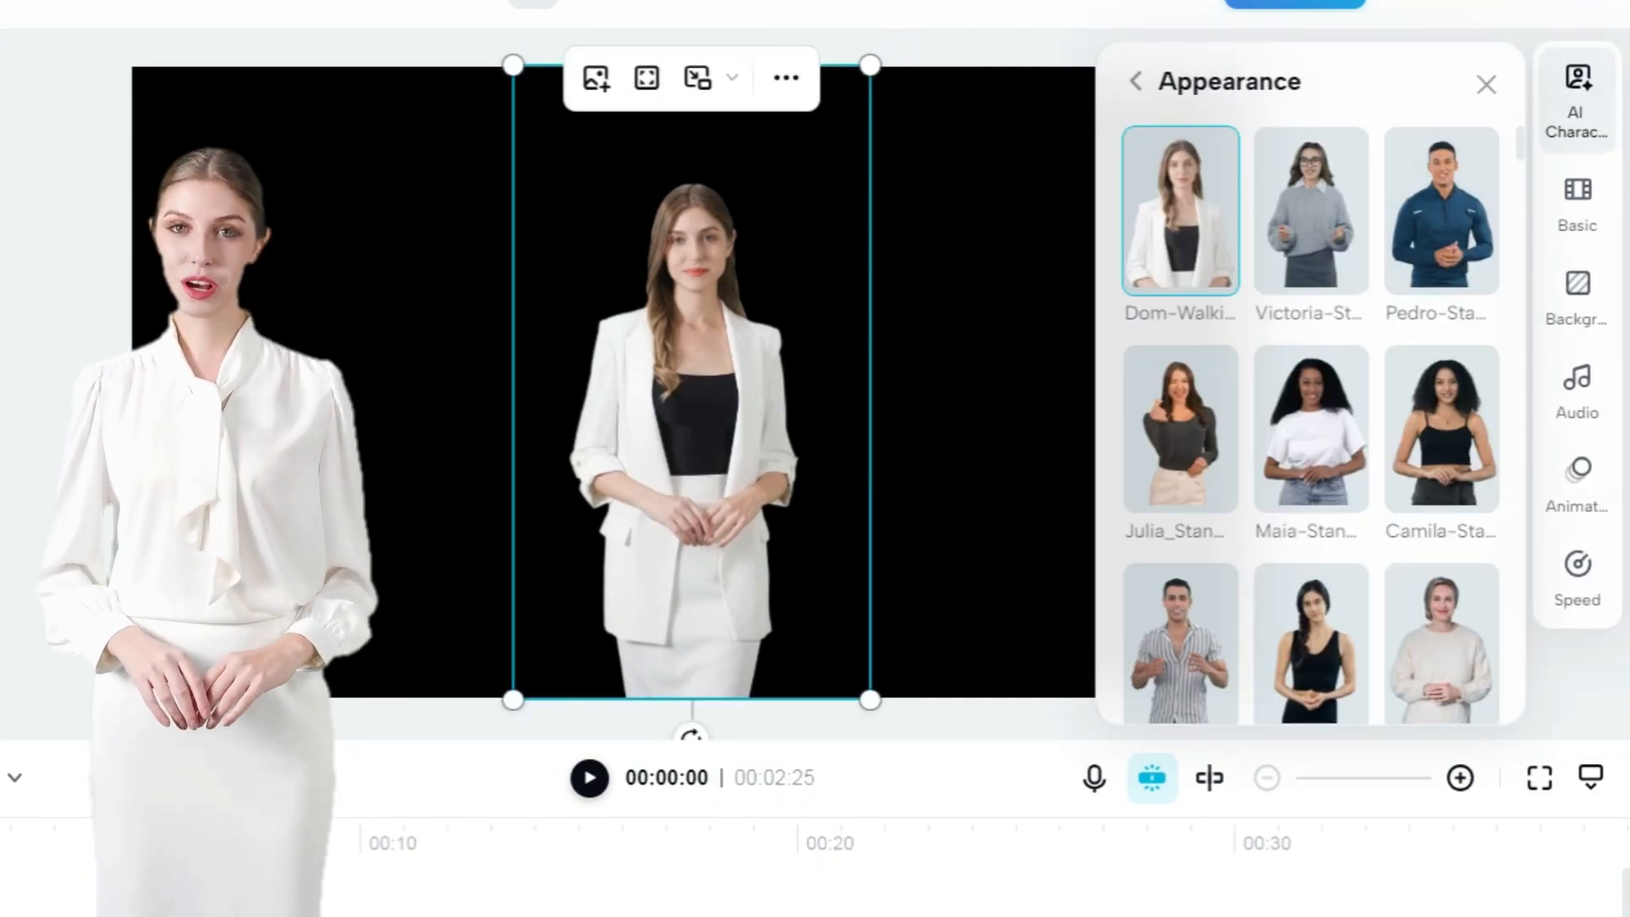
- Examine the range of character appearances available for the selected AI character
{"action": "scroll", "coordinate": [1312, 425], "scroll_direction": "down", "scroll_amount": 2}
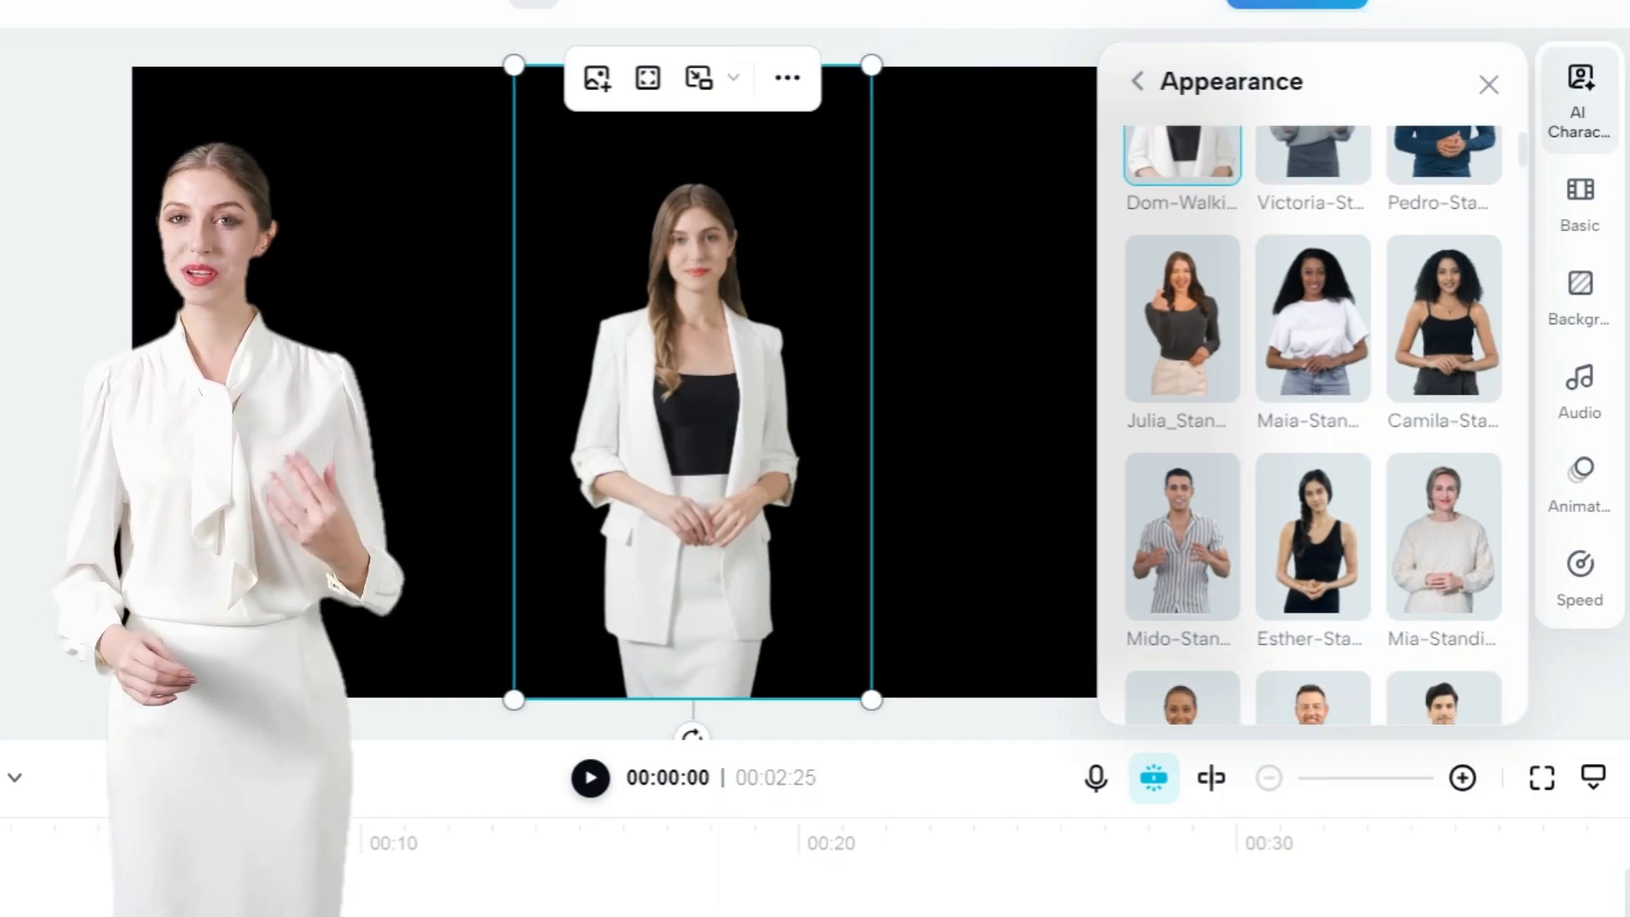
{"action": "scroll", "coordinate": [1312, 425], "scroll_direction": "down", "scroll_amount": 10}
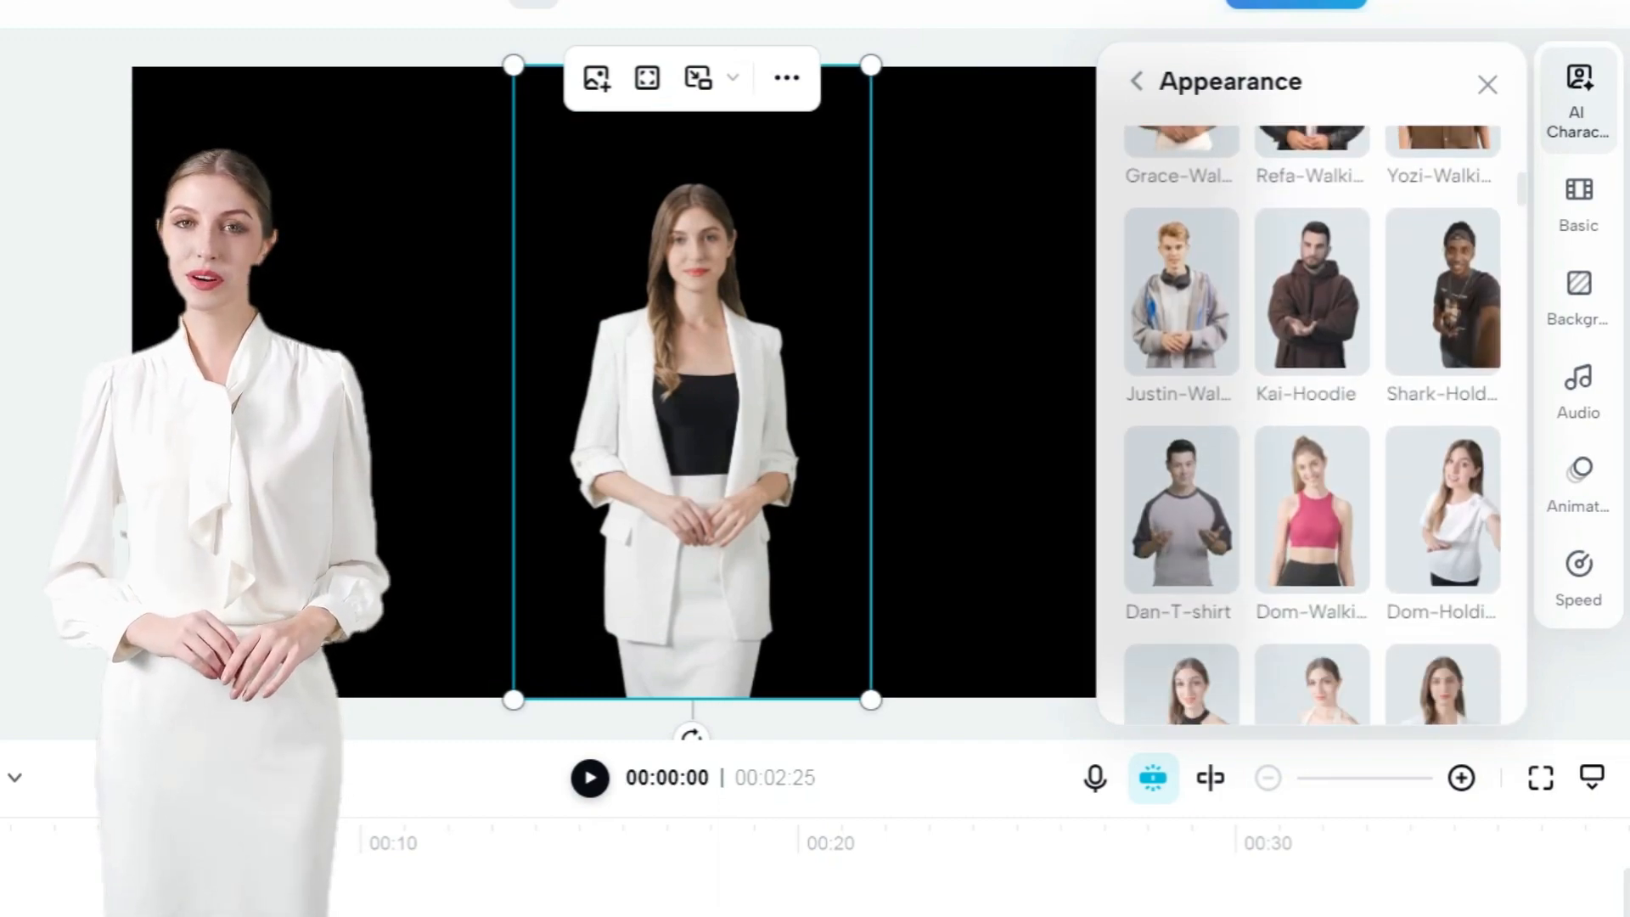
{"action": "scroll", "coordinate": [1312, 425], "scroll_direction": "down", "scroll_amount": 3}
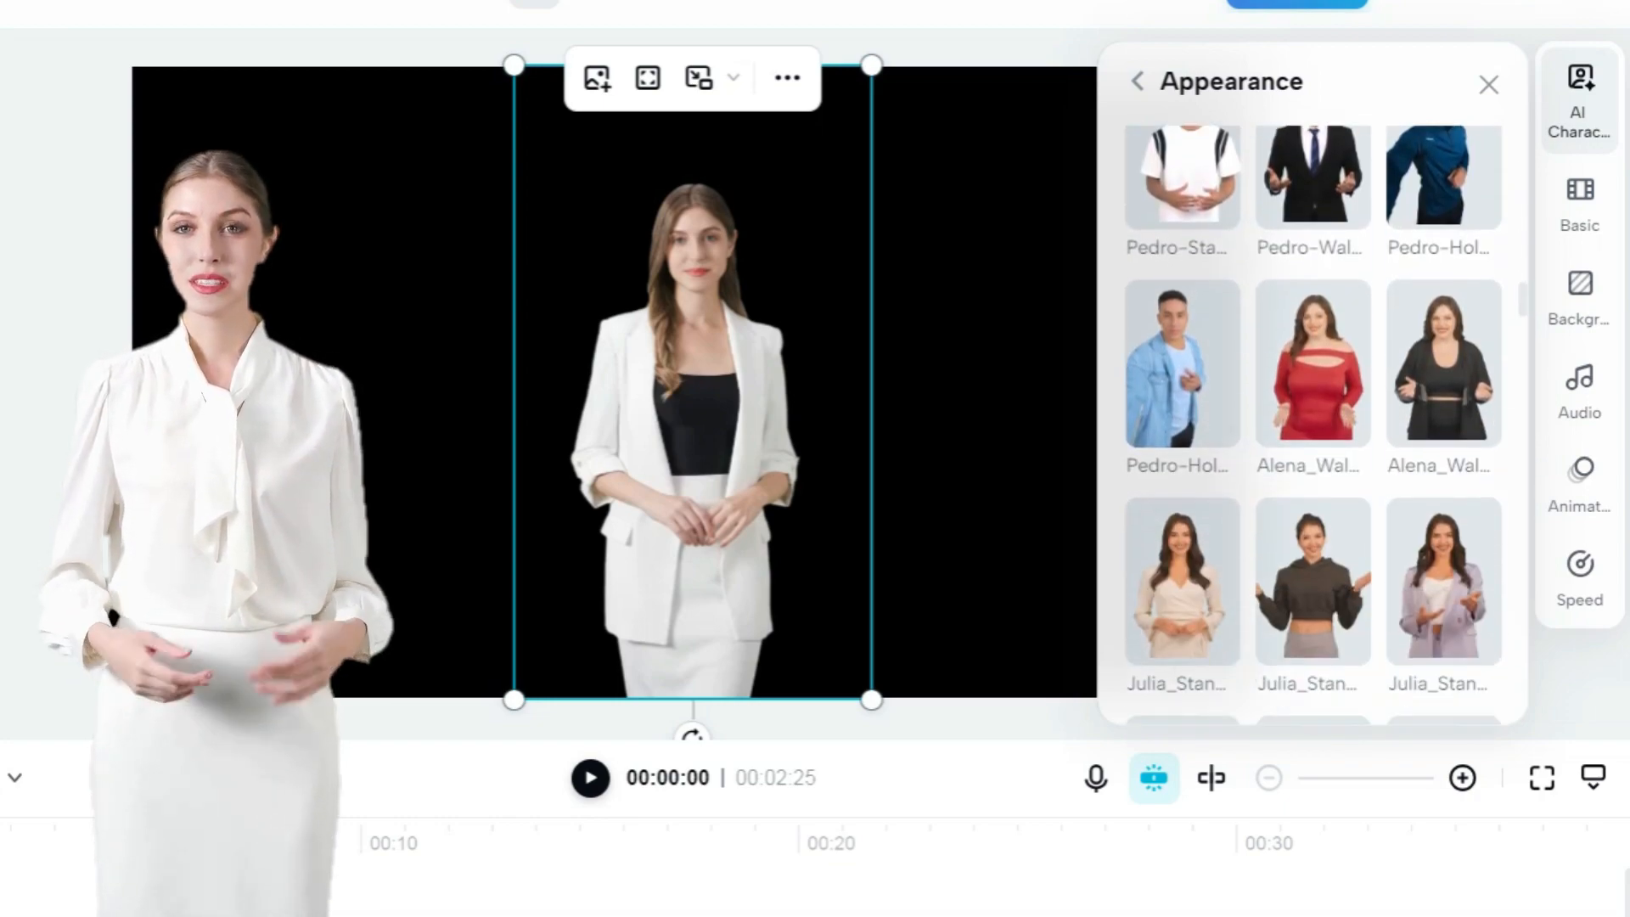
{"action": "scroll", "coordinate": [1311, 425], "scroll_direction": "down", "scroll_amount": 15}
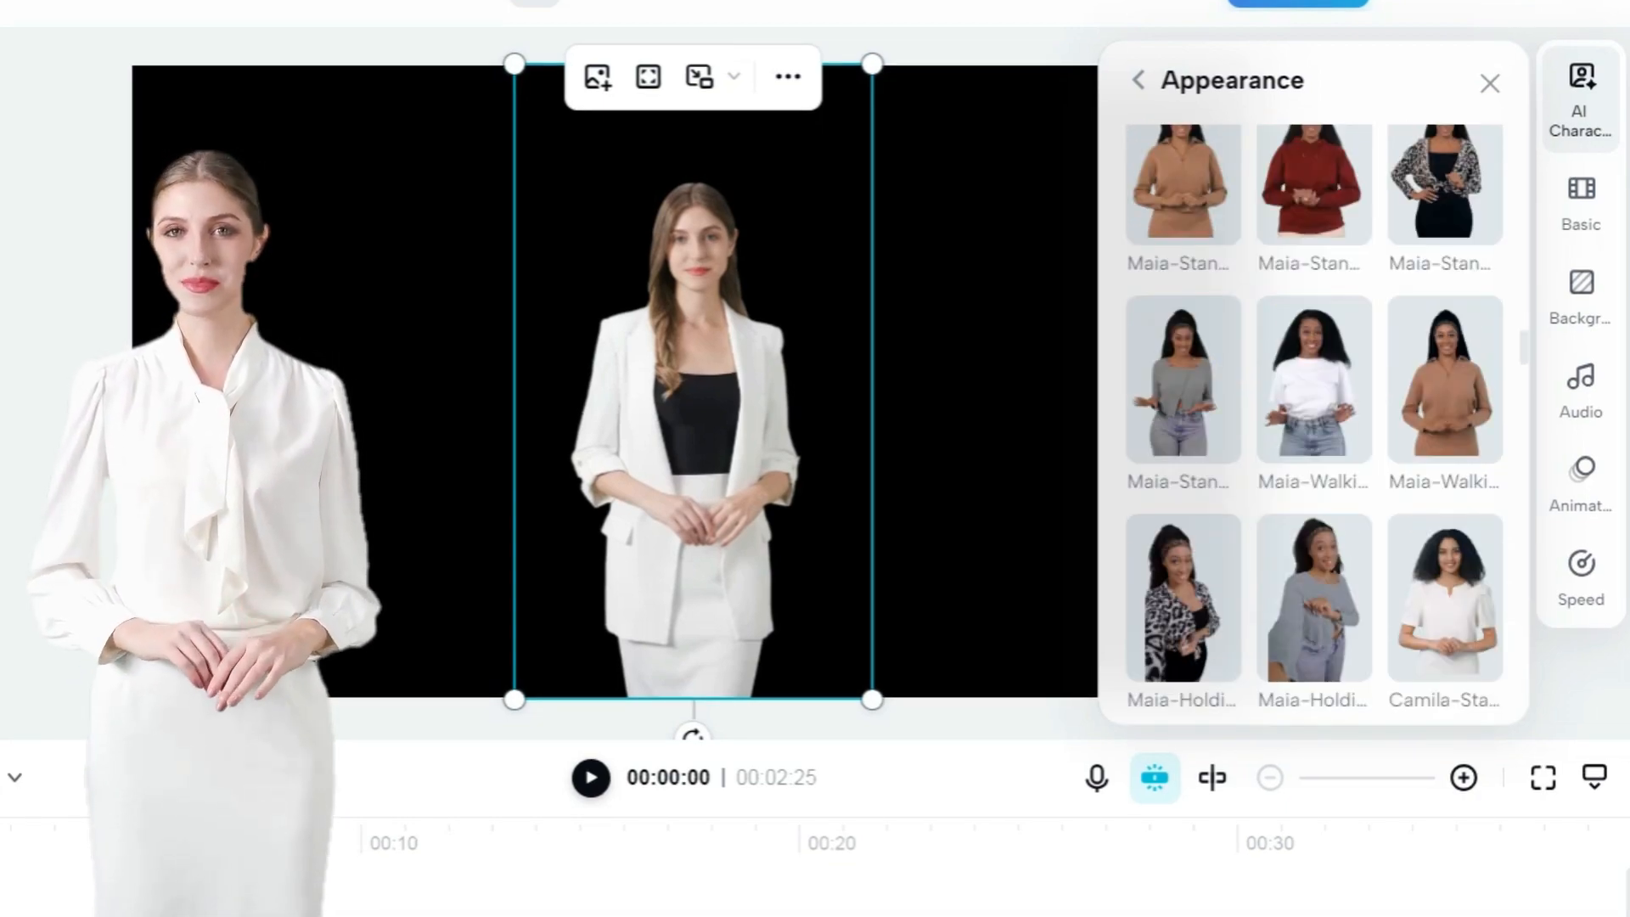
{"action": "scroll", "coordinate": [1312, 425], "scroll_direction": "down", "scroll_amount": 15}
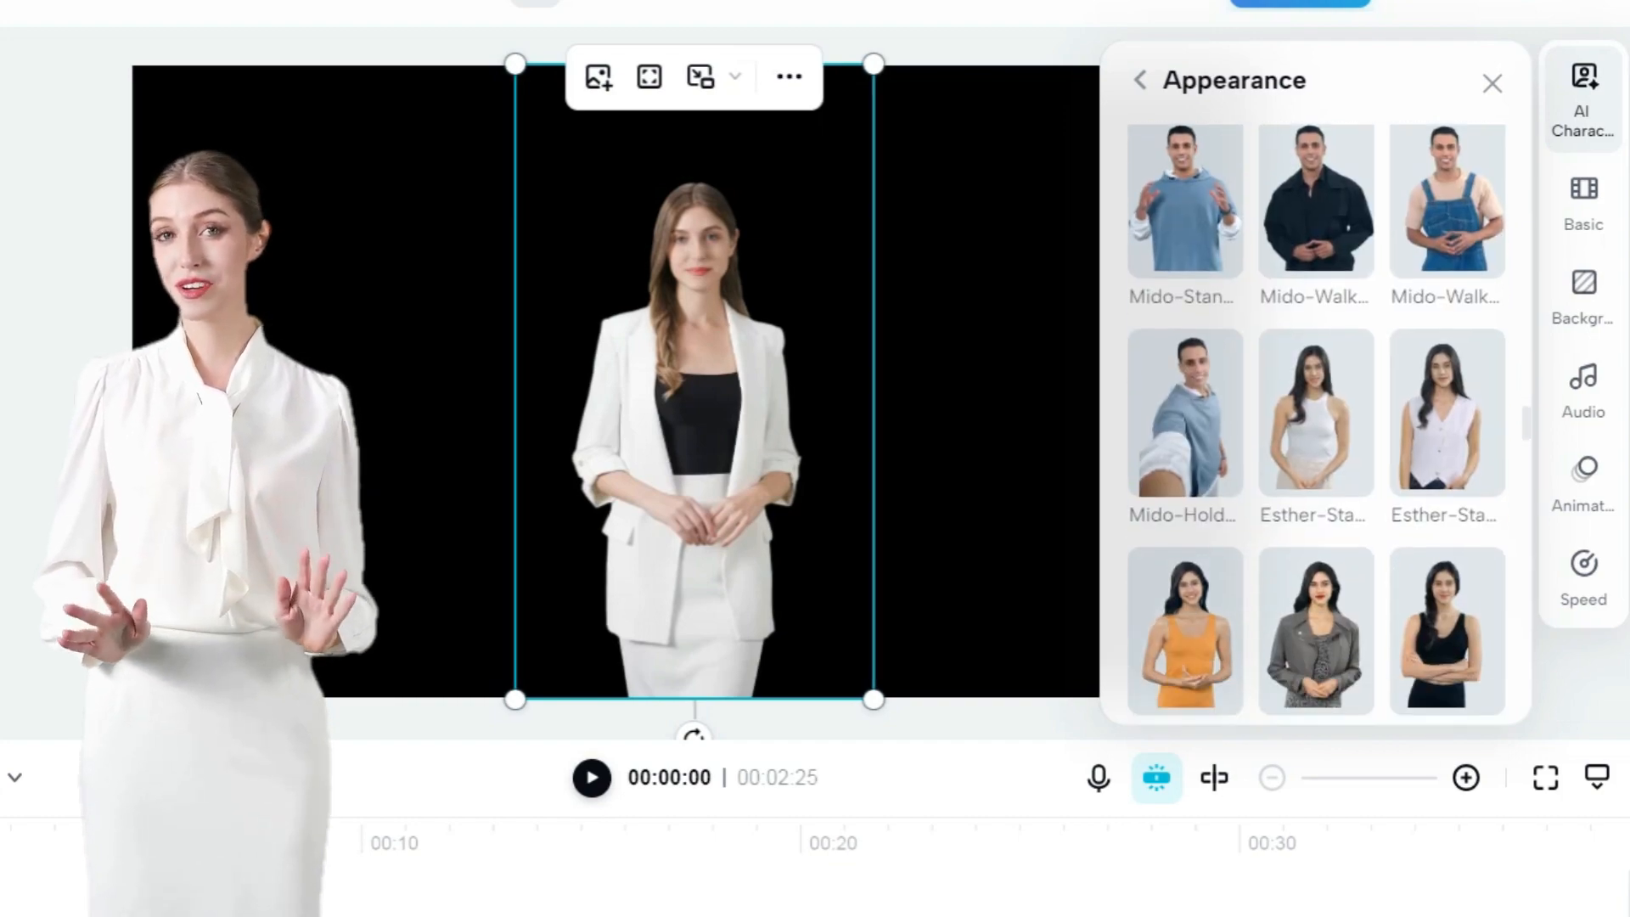
{"action": "scroll", "coordinate": [1316, 425], "scroll_direction": "down", "scroll_amount": 5}
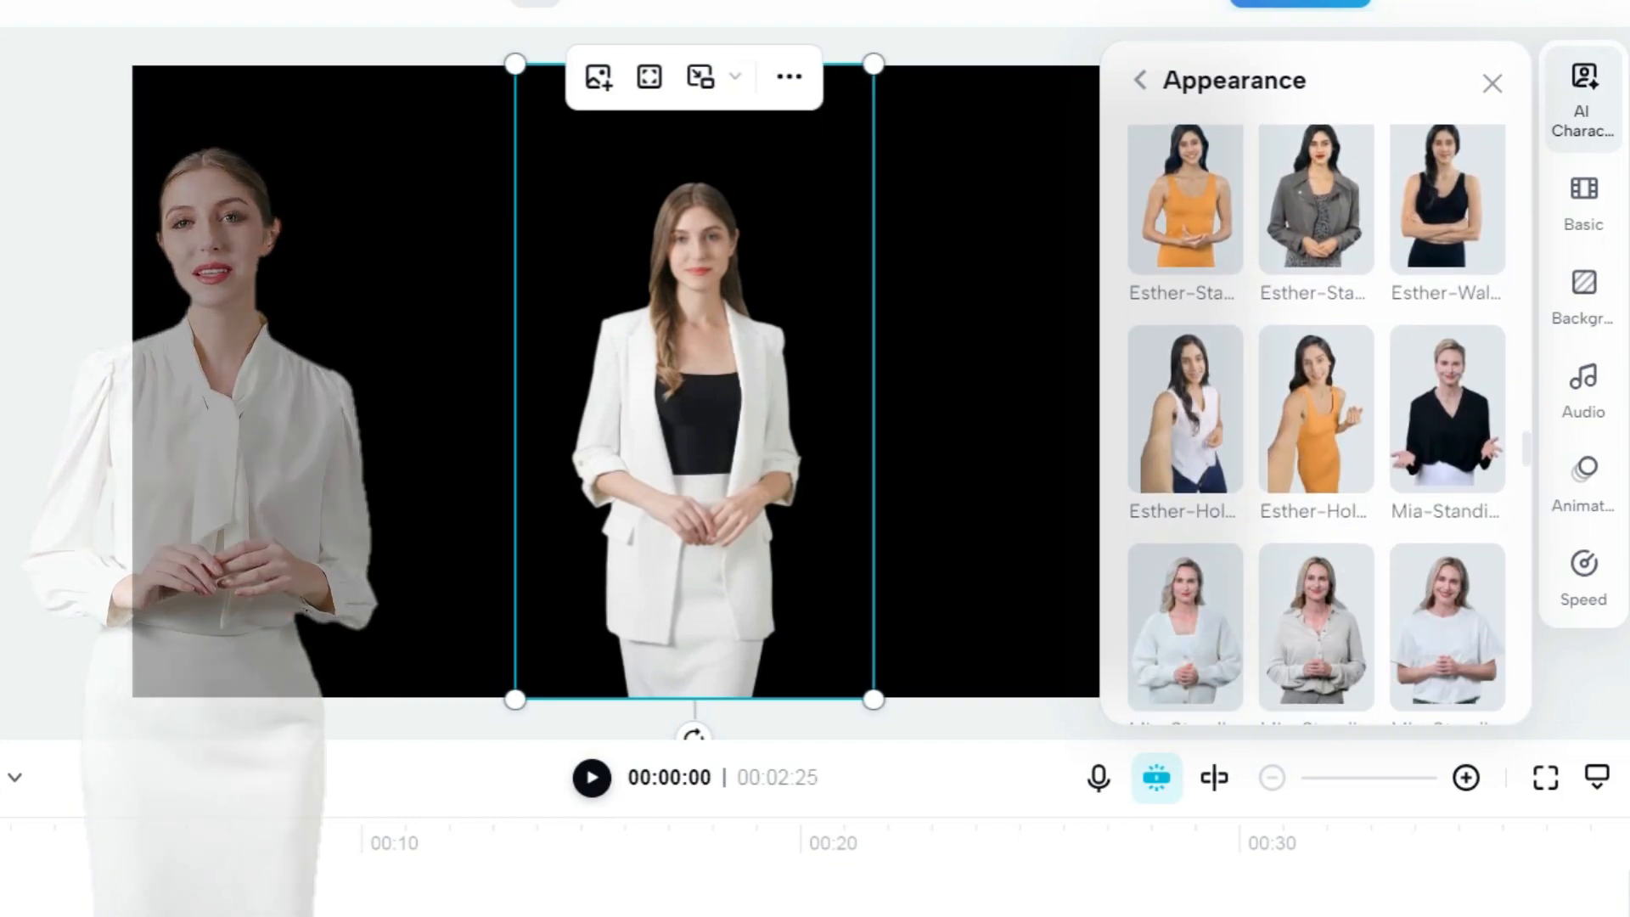
{"action": "scroll", "coordinate": [1316, 424], "scroll_direction": "down", "scroll_amount": 5}
{"action": "scroll", "coordinate": [1317, 424], "scroll_direction": "down", "scroll_amount": 3}
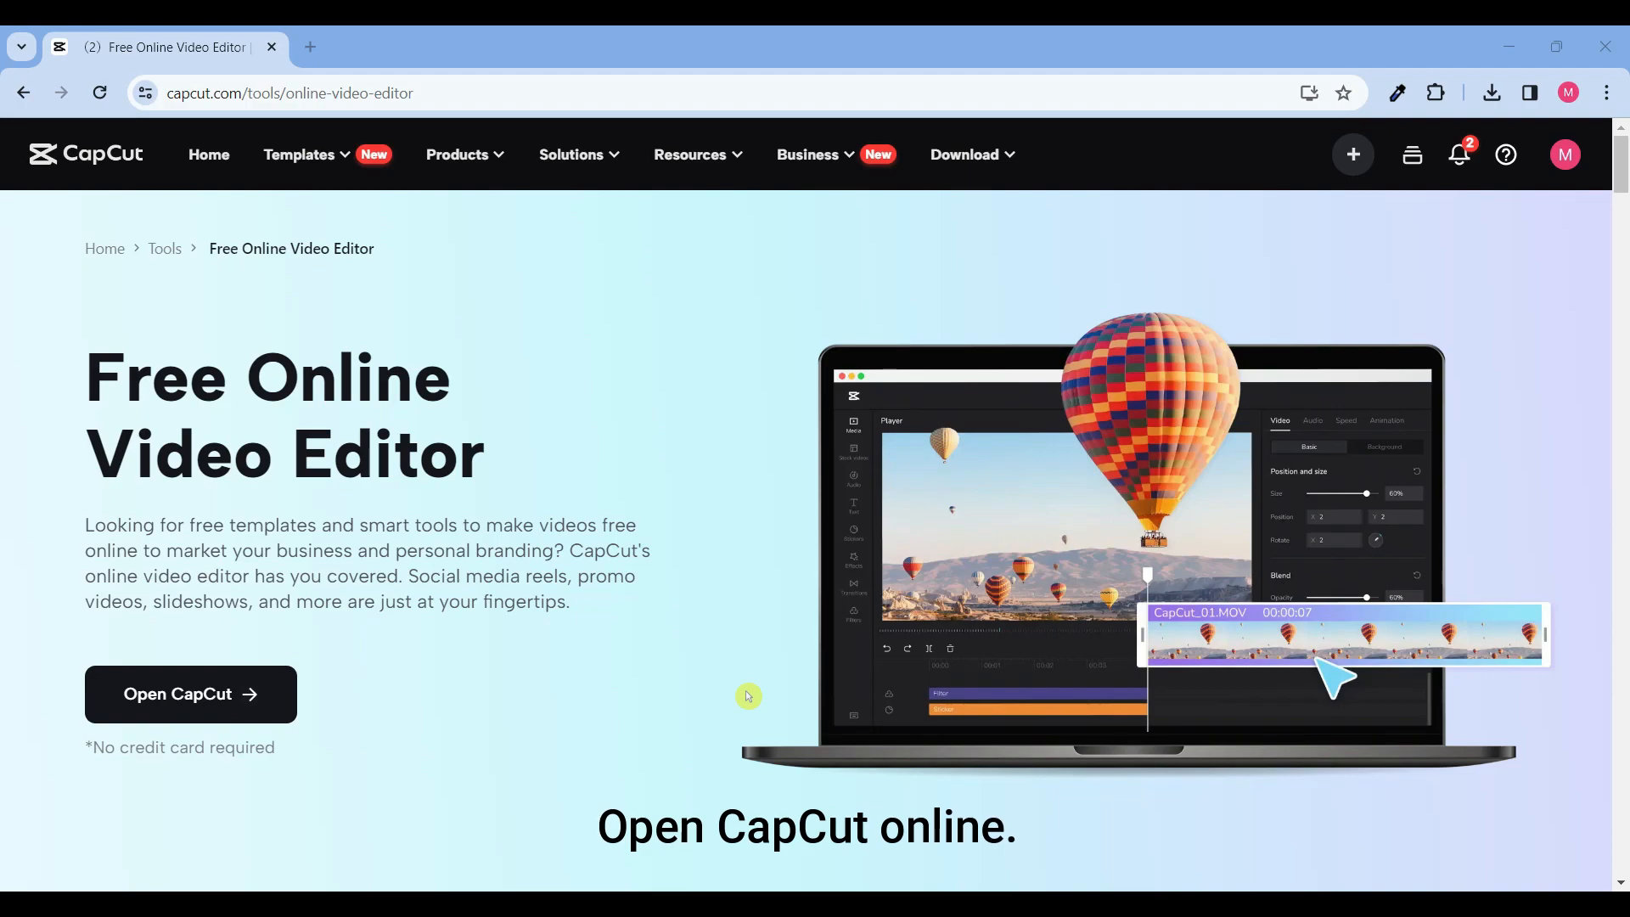
- Open the CapCut online editor and add a body text block in the upper middle of the canvas
{"action": "left_click", "coordinate": [196, 694]}
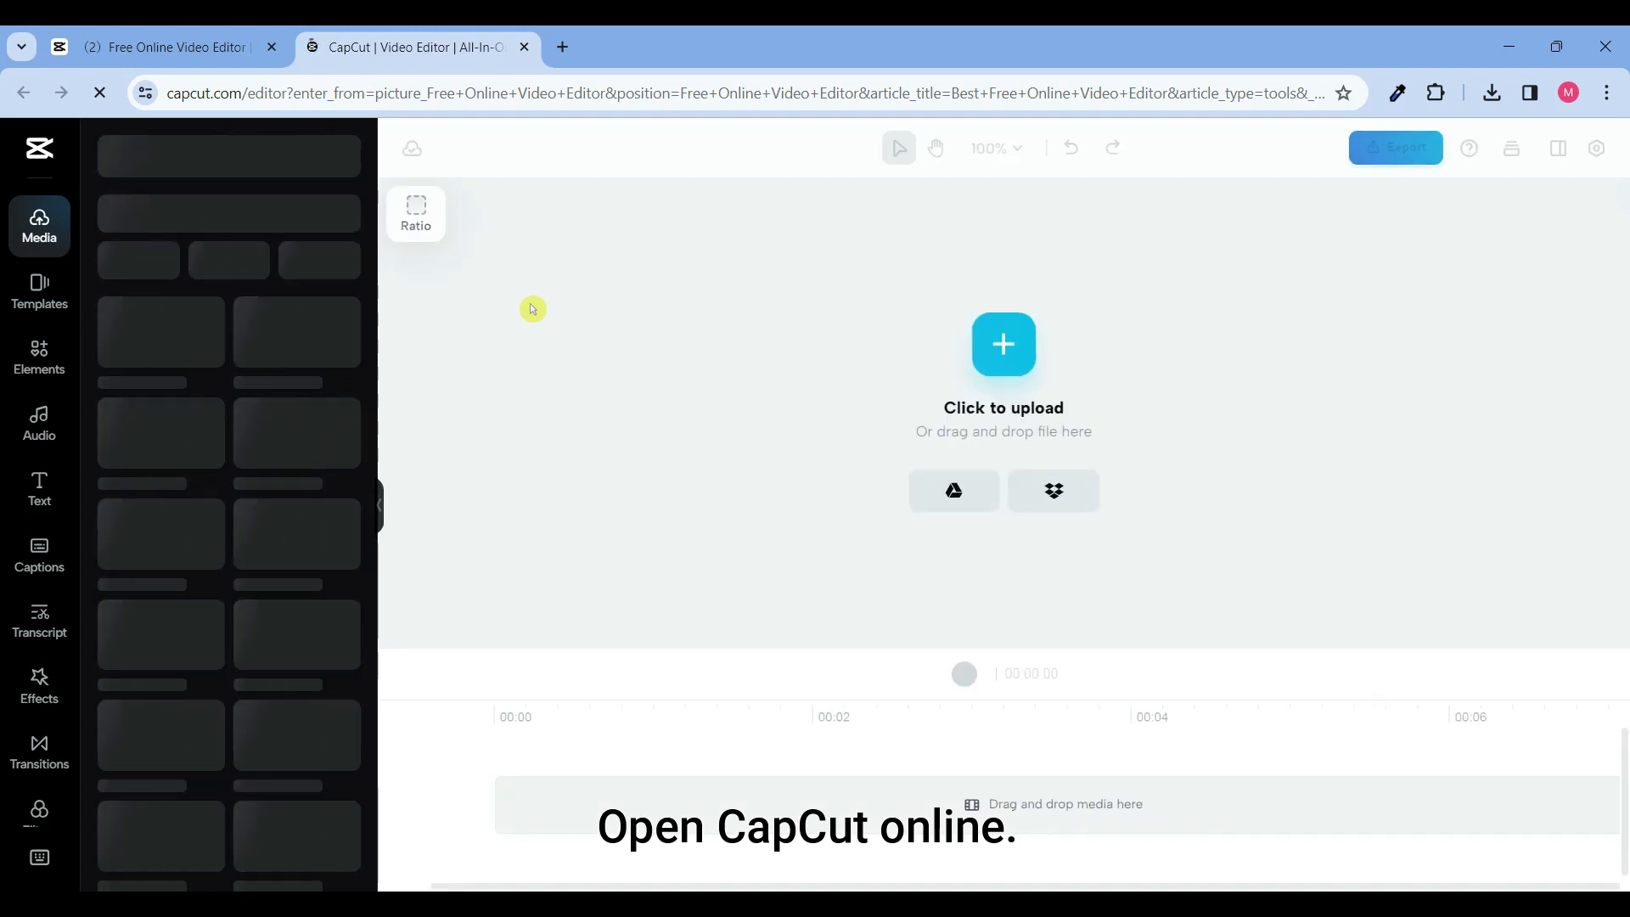
{"action": "left_click", "coordinate": [44, 496]}
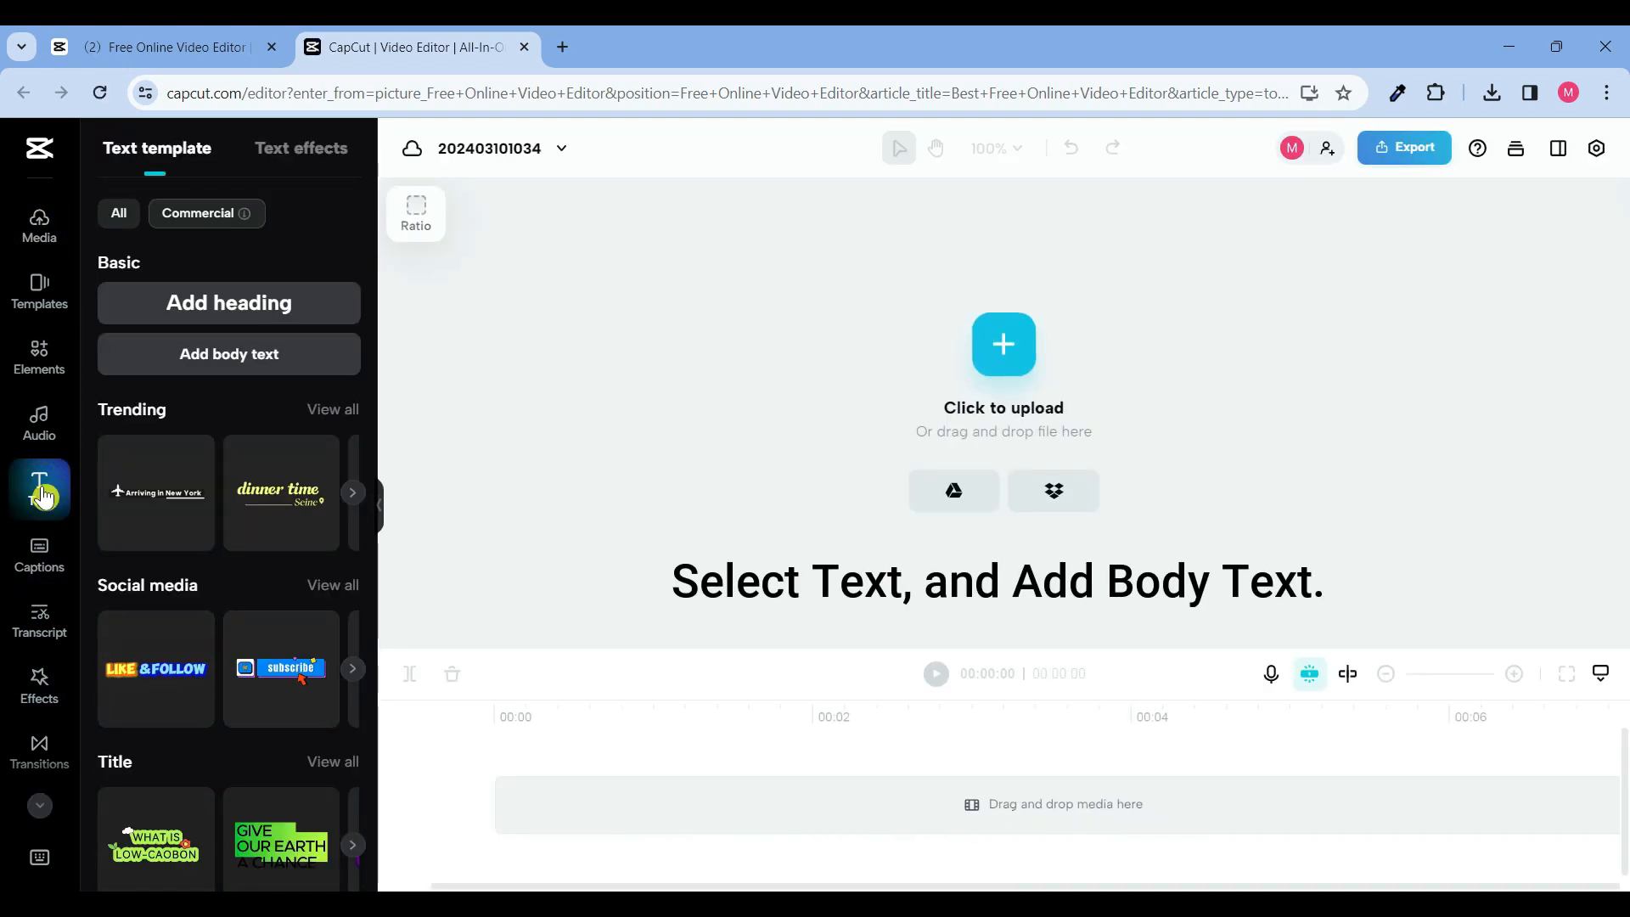
{"action": "left_click", "coordinate": [217, 373]}
{"action": "left_click_drag", "start_coordinate": [1117, 429], "coordinate": [766, 319]}
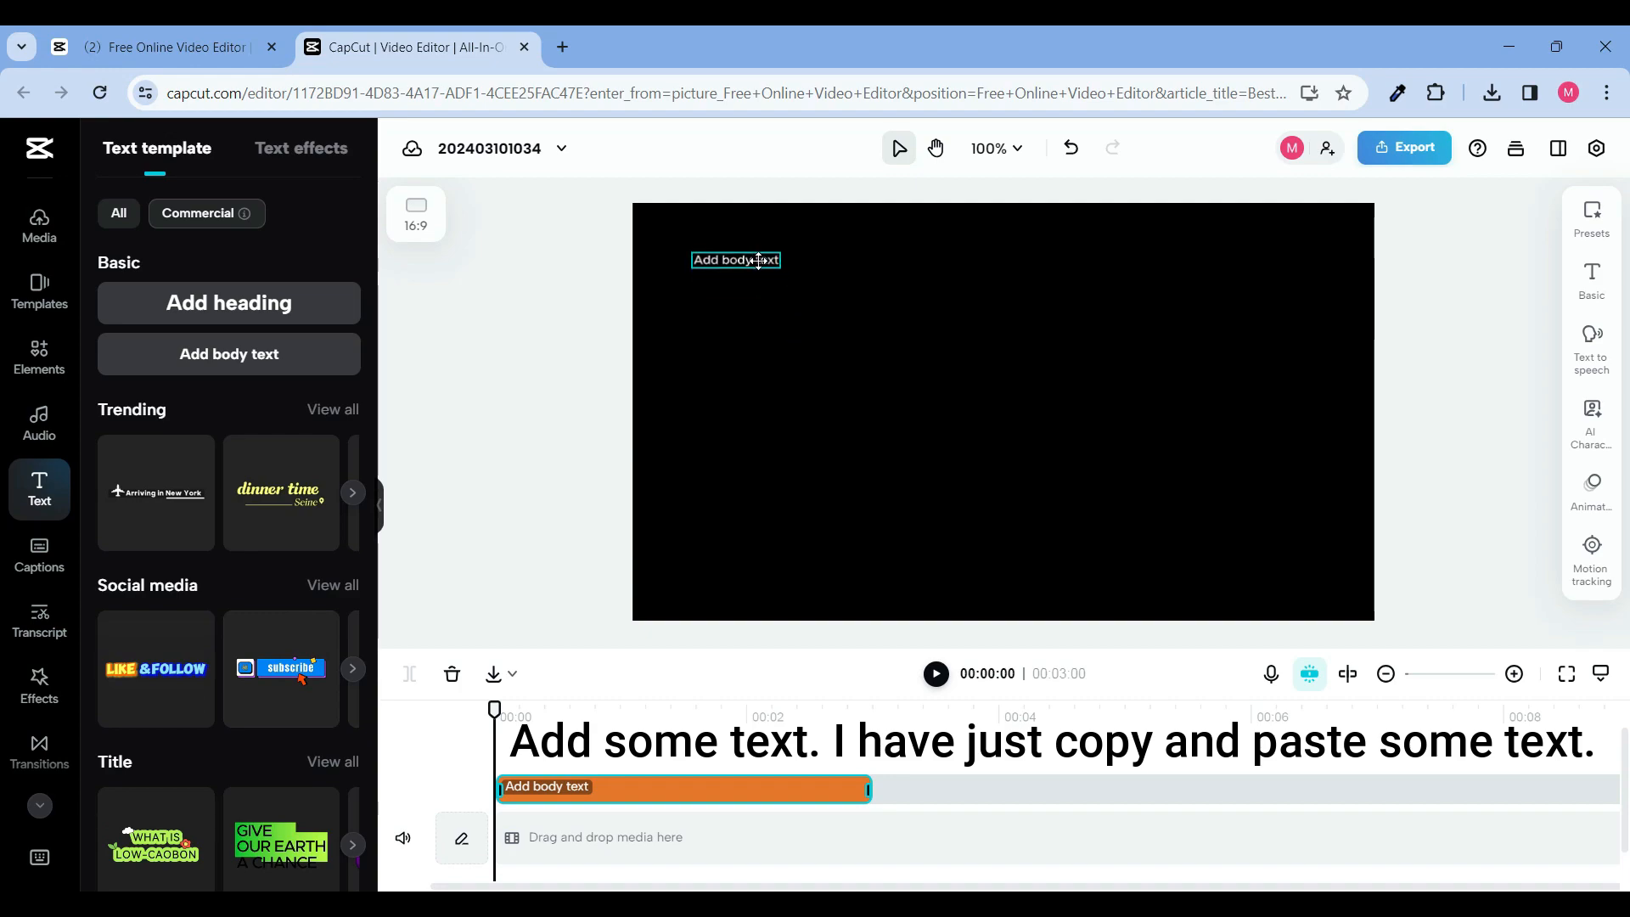
{"action": "left_click_drag", "start_coordinate": [759, 260], "coordinate": [983, 337]}
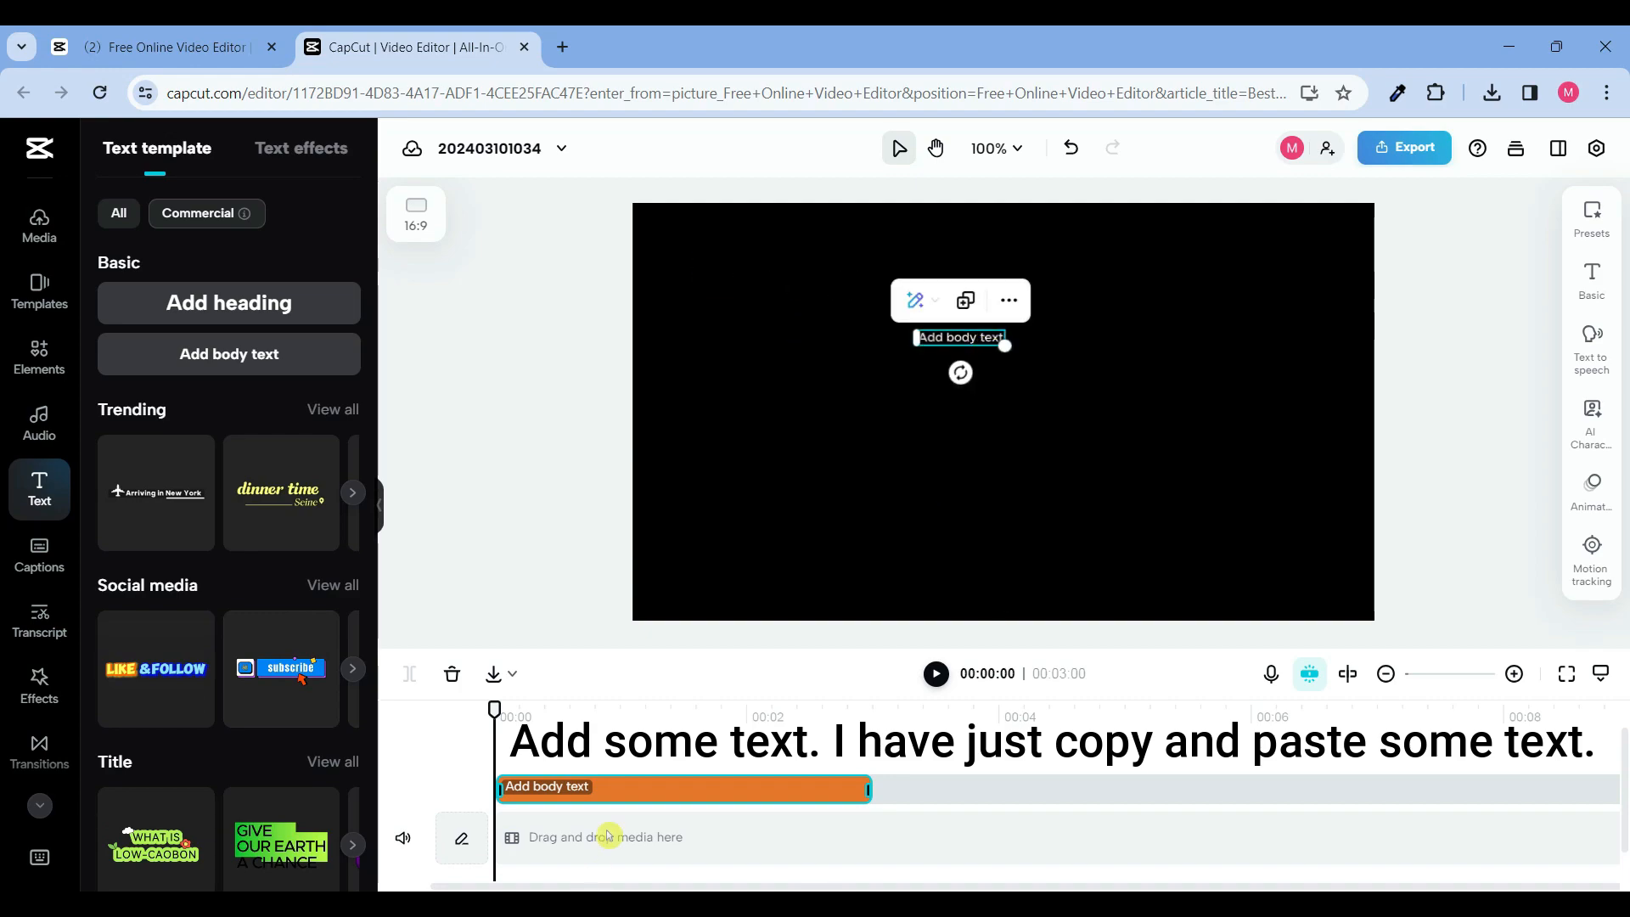
- Set the body text to "Welcome to the BD Cutopia video editing tutorial. Today we will learn how to create AI Characters using CapCut Online."
{"action": "double_click", "coordinate": [941, 337]}
{"action": "left_click", "coordinate": [1355, 289]}
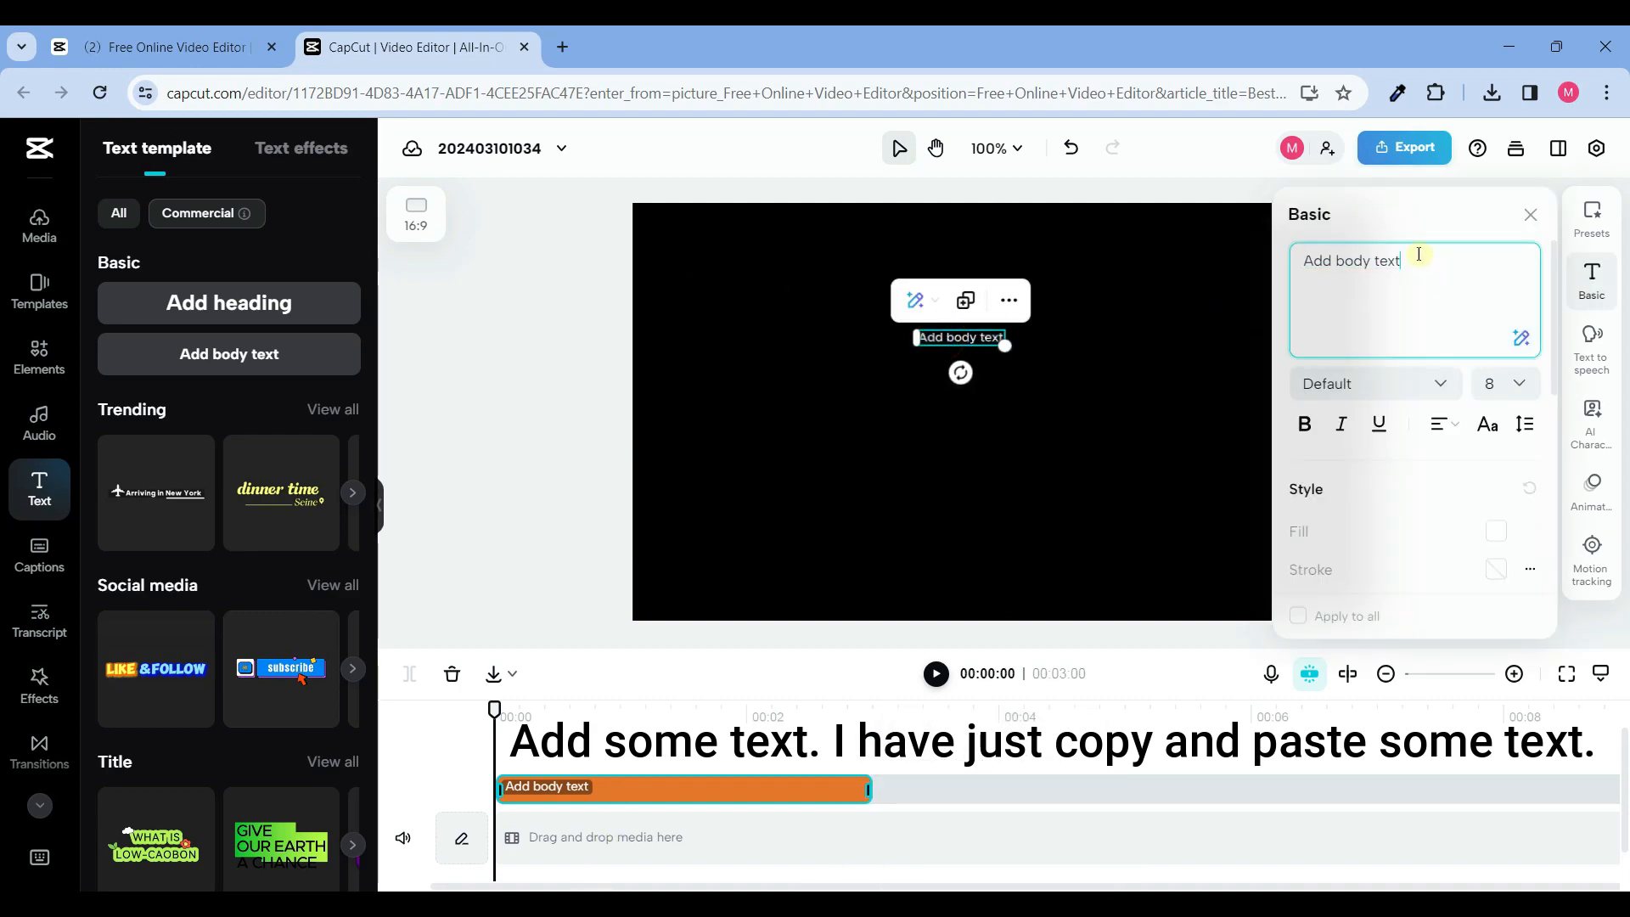
{"action": "type", "text": "Welcome to the BD Cutopia video editing tutorial. Today we will learn how to create AI Characters using CapCut Online."}
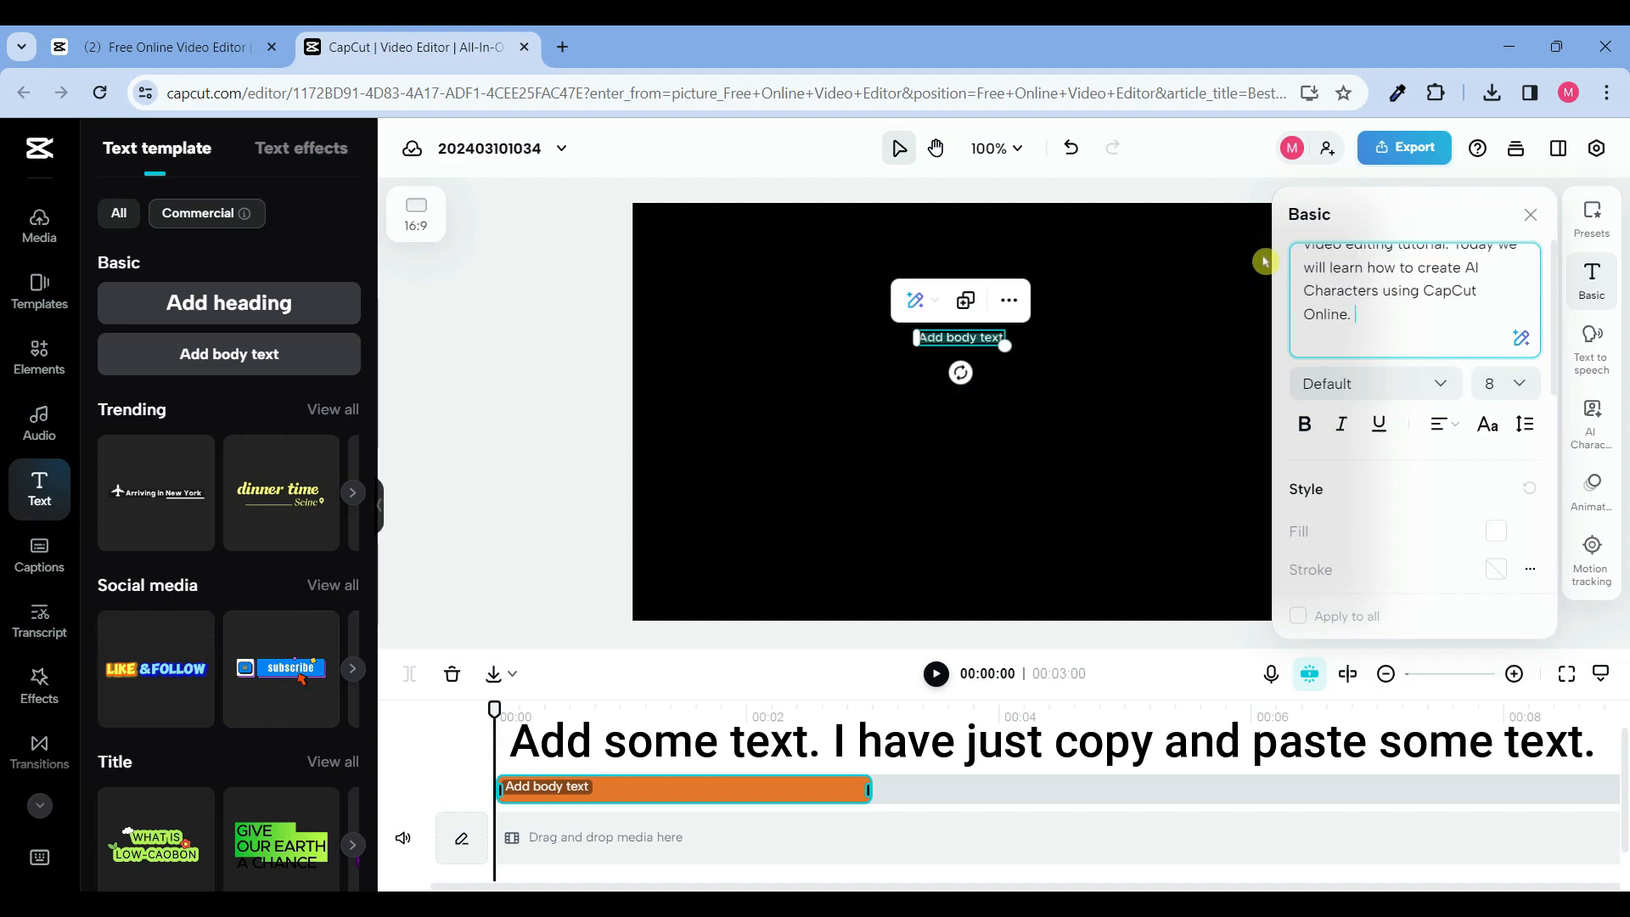
{"action": "left_click", "coordinate": [1060, 472]}
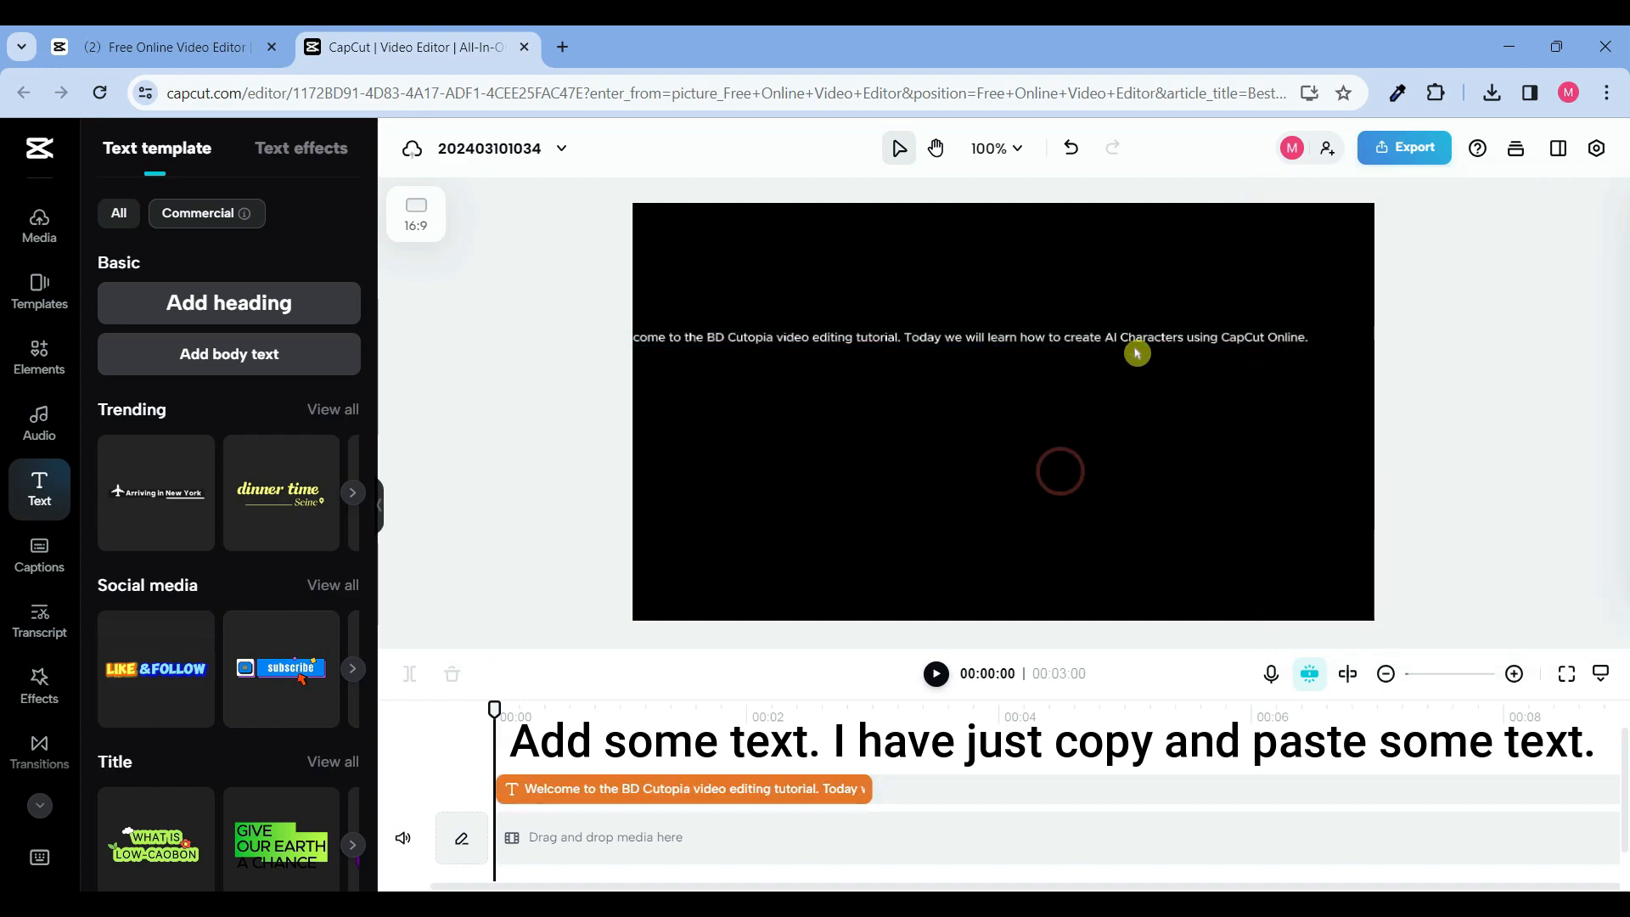
- Narrow the welcome text block so it wraps onto five lines, and place it in the canvas's upper-left area
{"action": "left_click", "coordinate": [1134, 341]}
{"action": "left_click", "coordinate": [1179, 413]}
{"action": "left_click", "coordinate": [1312, 338]}
{"action": "left_click_drag", "start_coordinate": [1312, 338], "coordinate": [626, 339]}
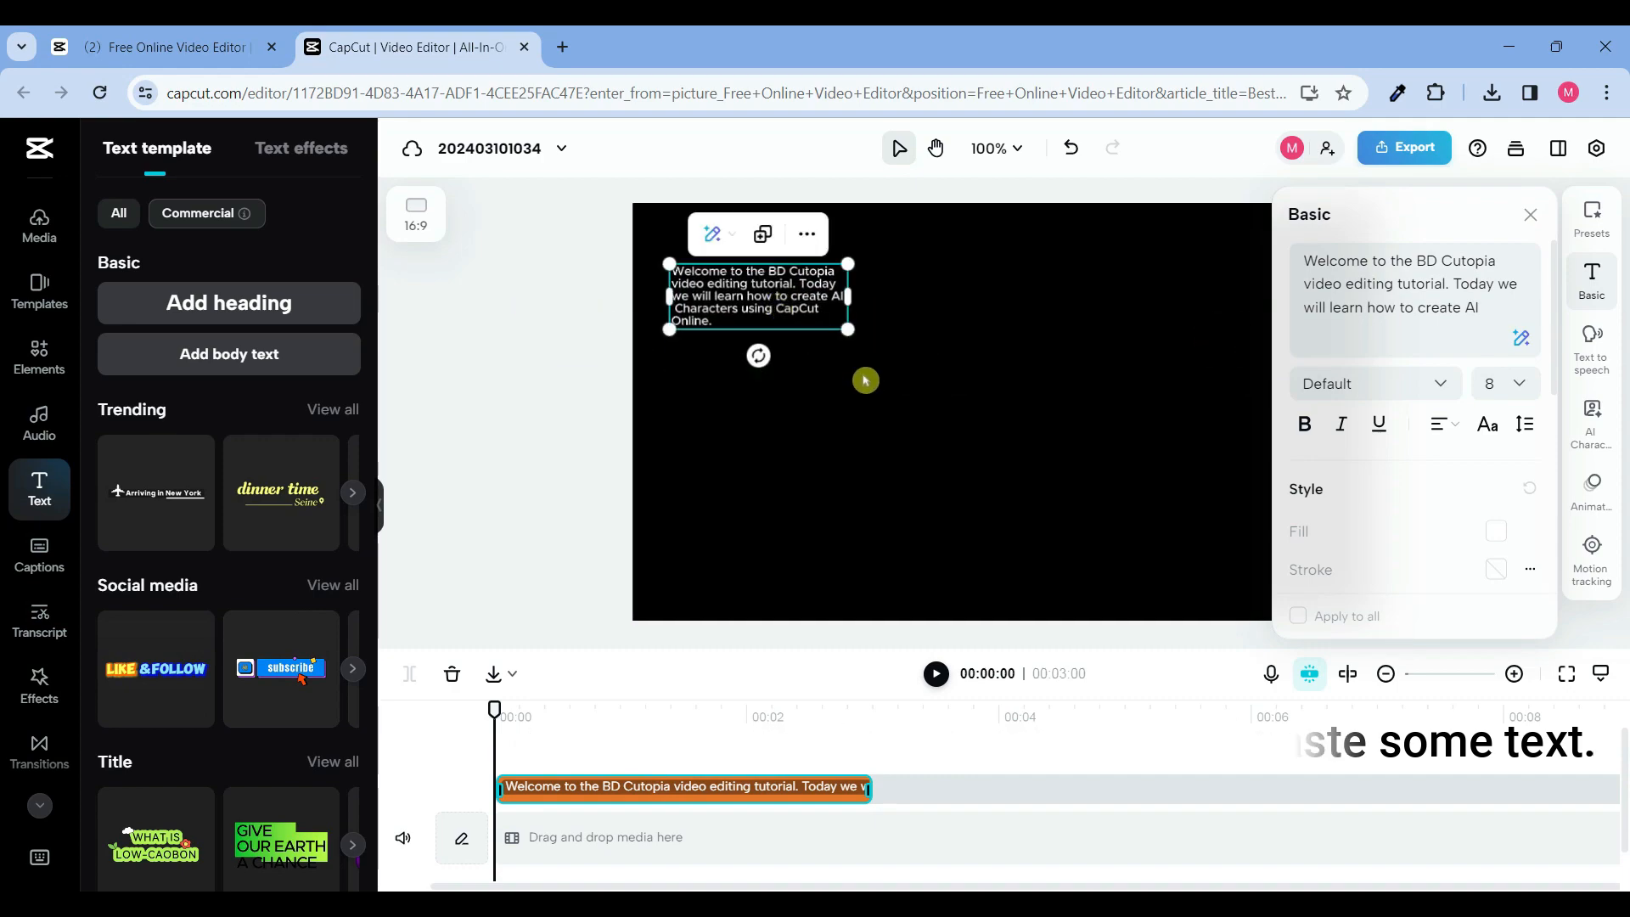
{"action": "left_click", "coordinate": [762, 438]}
- Duplicate the welcome text block and place the copy directly below the original on the canvas
{"action": "left_click", "coordinate": [736, 316]}
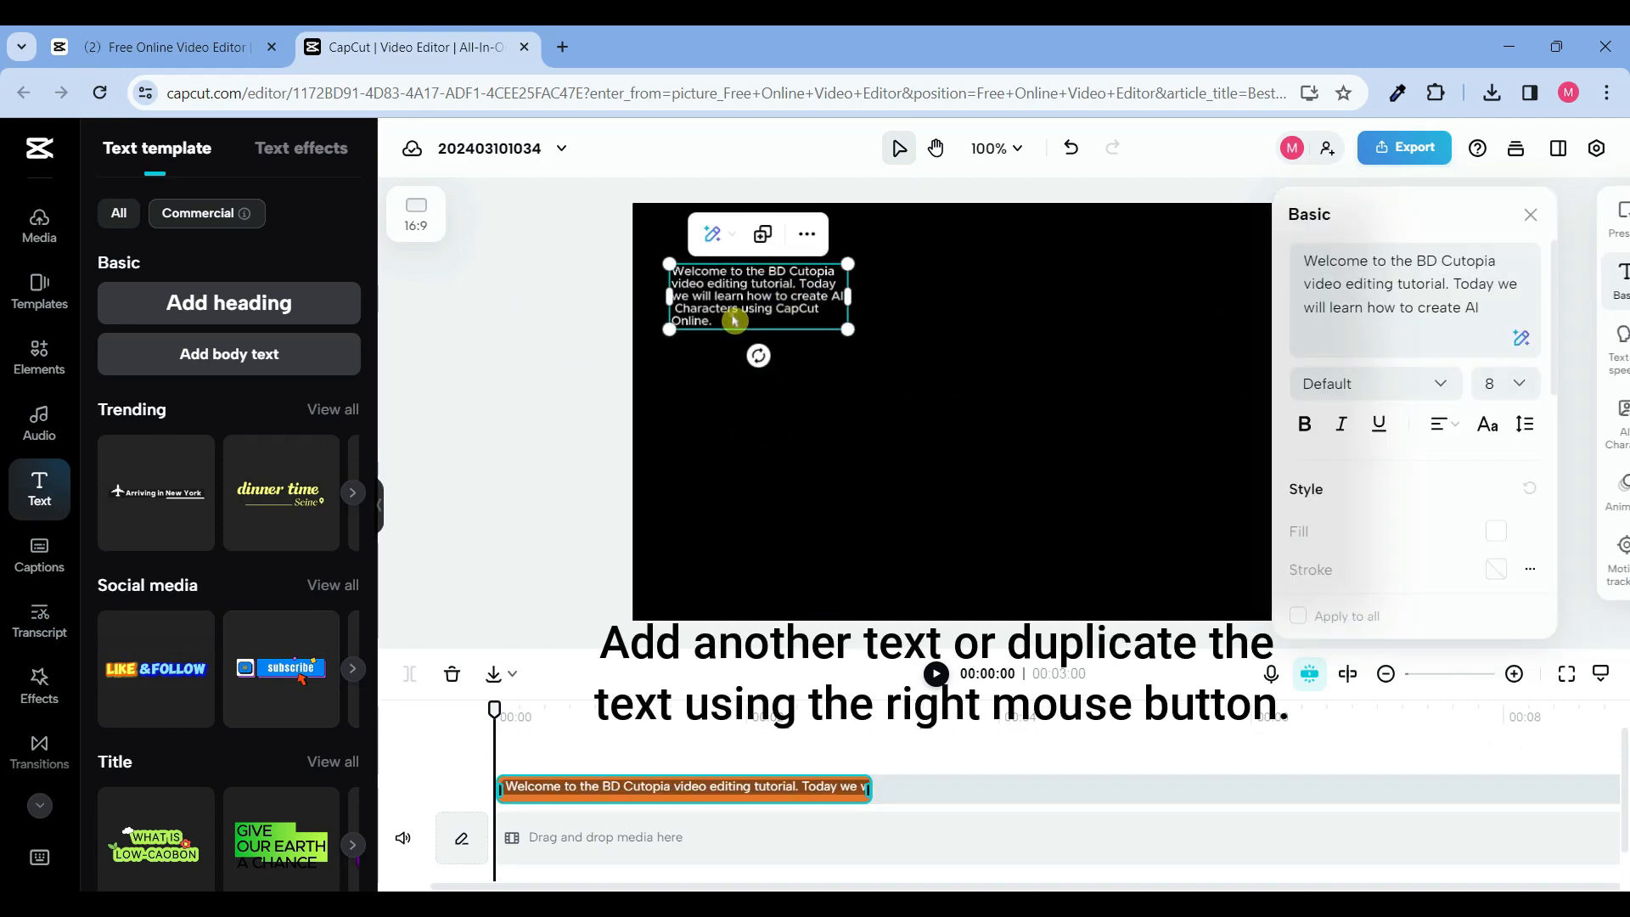
{"action": "right_click", "coordinate": [736, 316]}
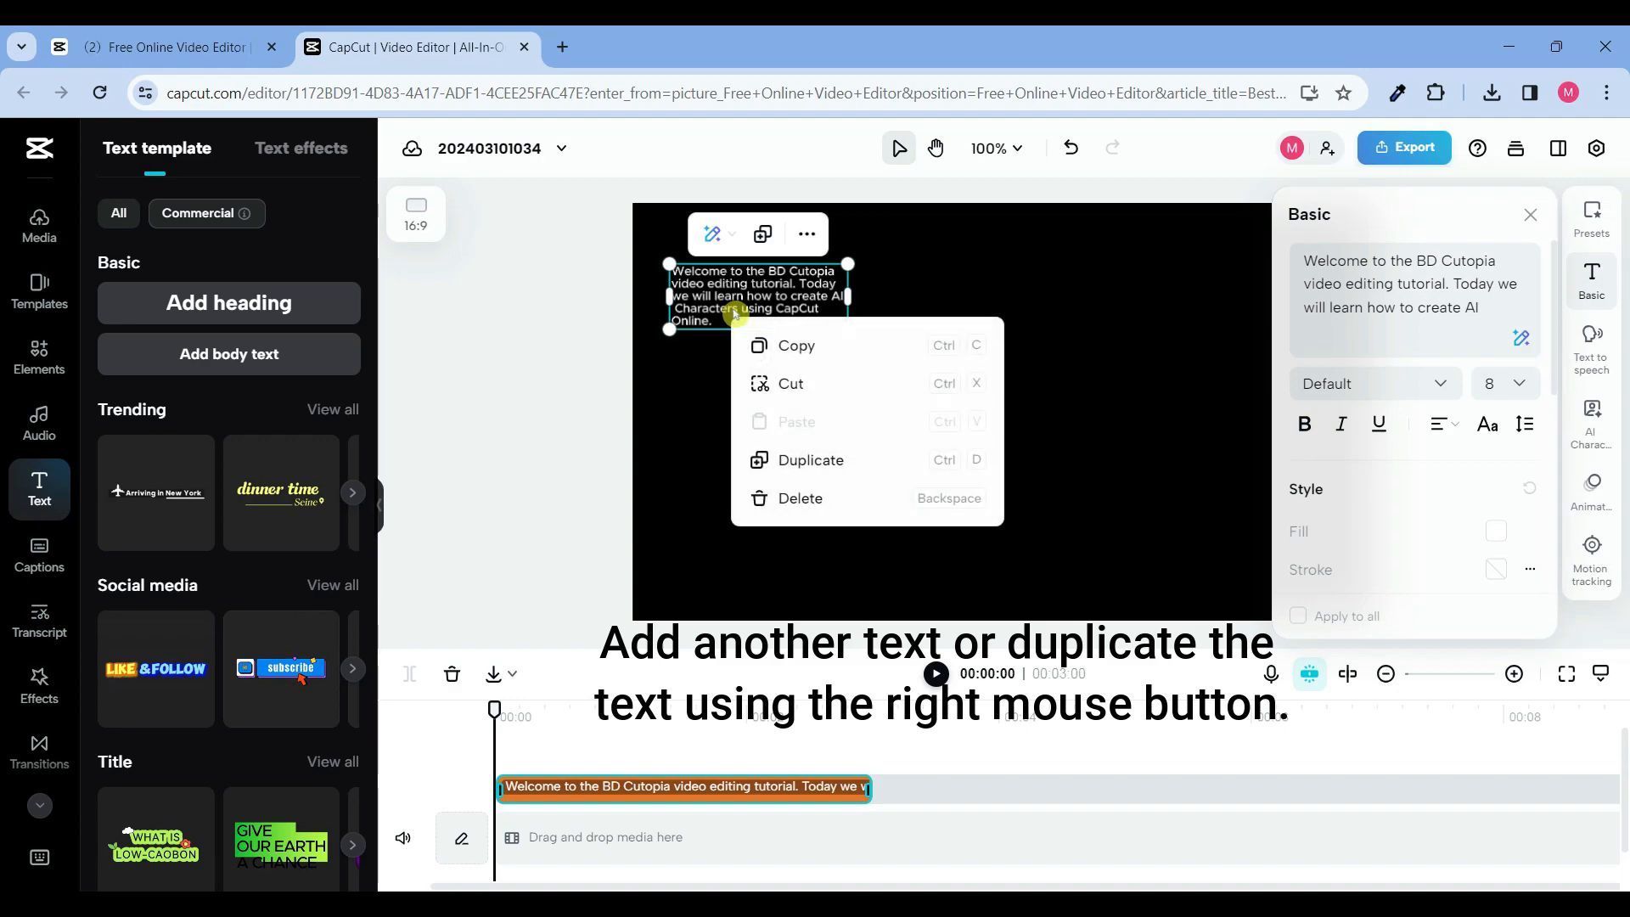
{"action": "left_click", "coordinate": [818, 473]}
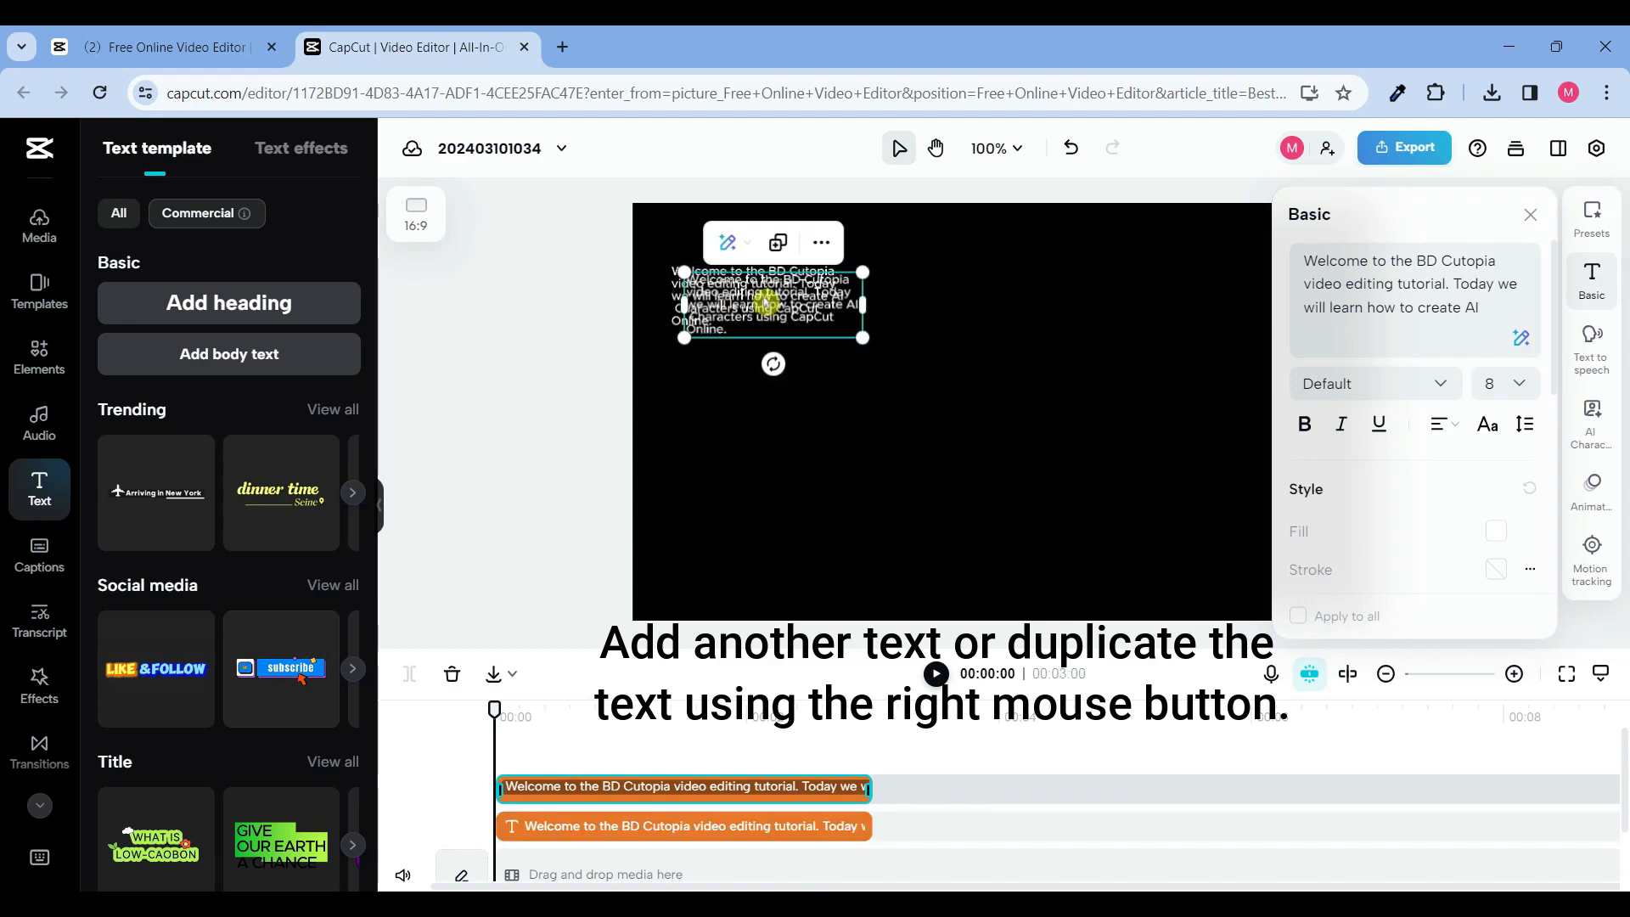
{"action": "left_click_drag", "start_coordinate": [754, 289], "coordinate": [753, 373]}
- Move the duplicate's clip onto the first text's track after a short gap, and preview the copy at 00:03:23
{"action": "left_click_drag", "start_coordinate": [774, 797], "coordinate": [1192, 831]}
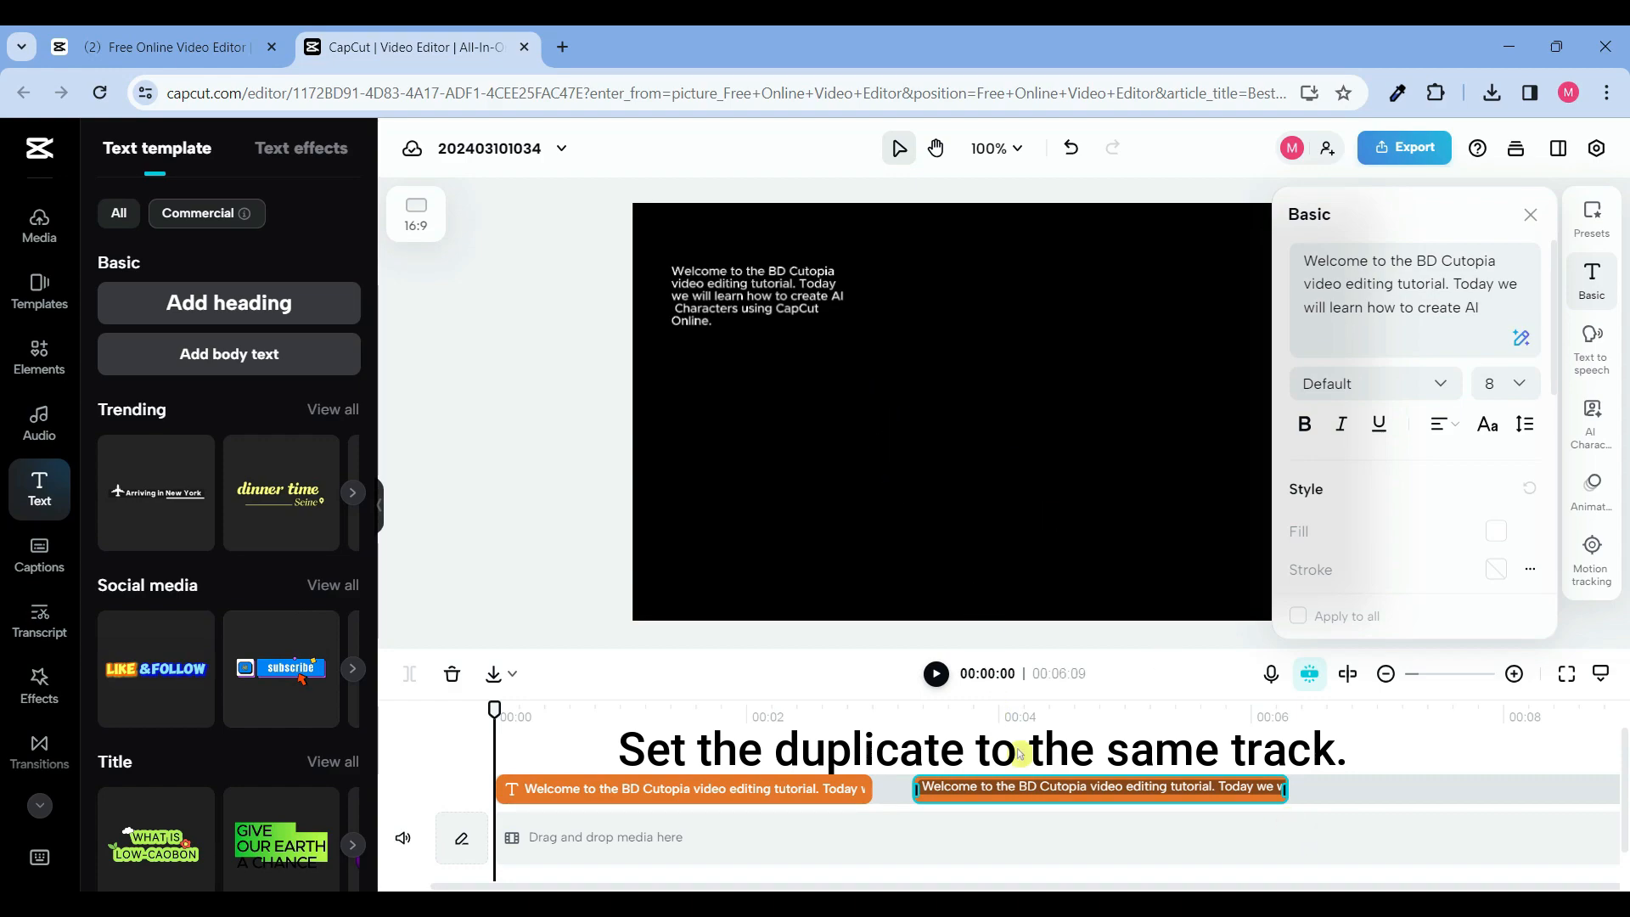
{"action": "left_click", "coordinate": [740, 326]}
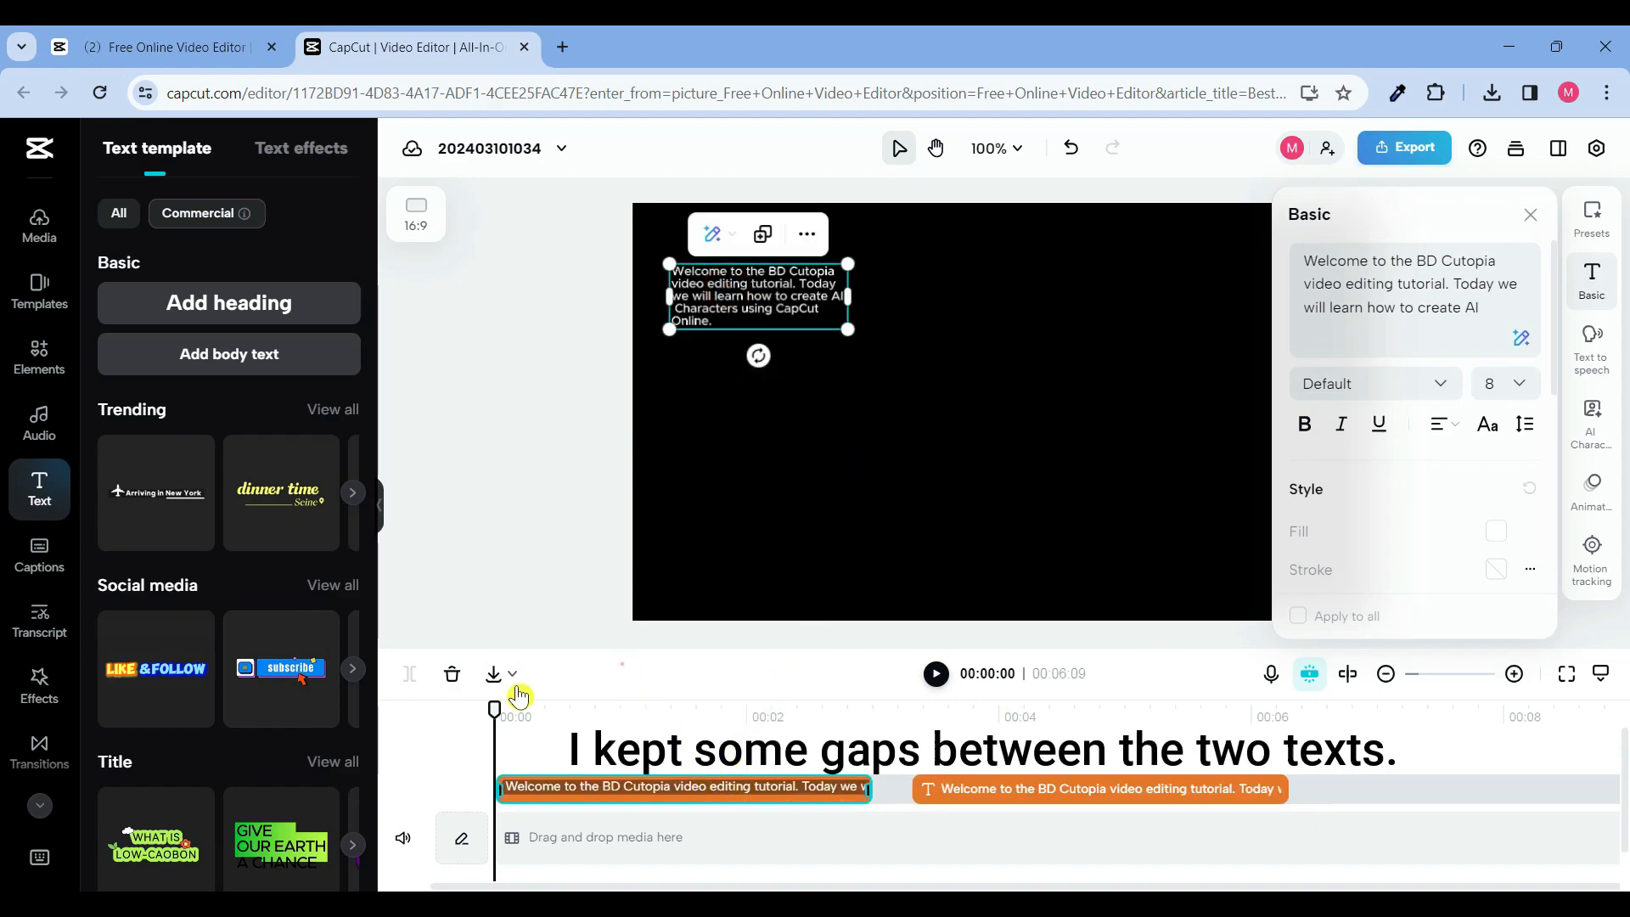
{"action": "left_click_drag", "start_coordinate": [493, 708], "coordinate": [962, 714]}
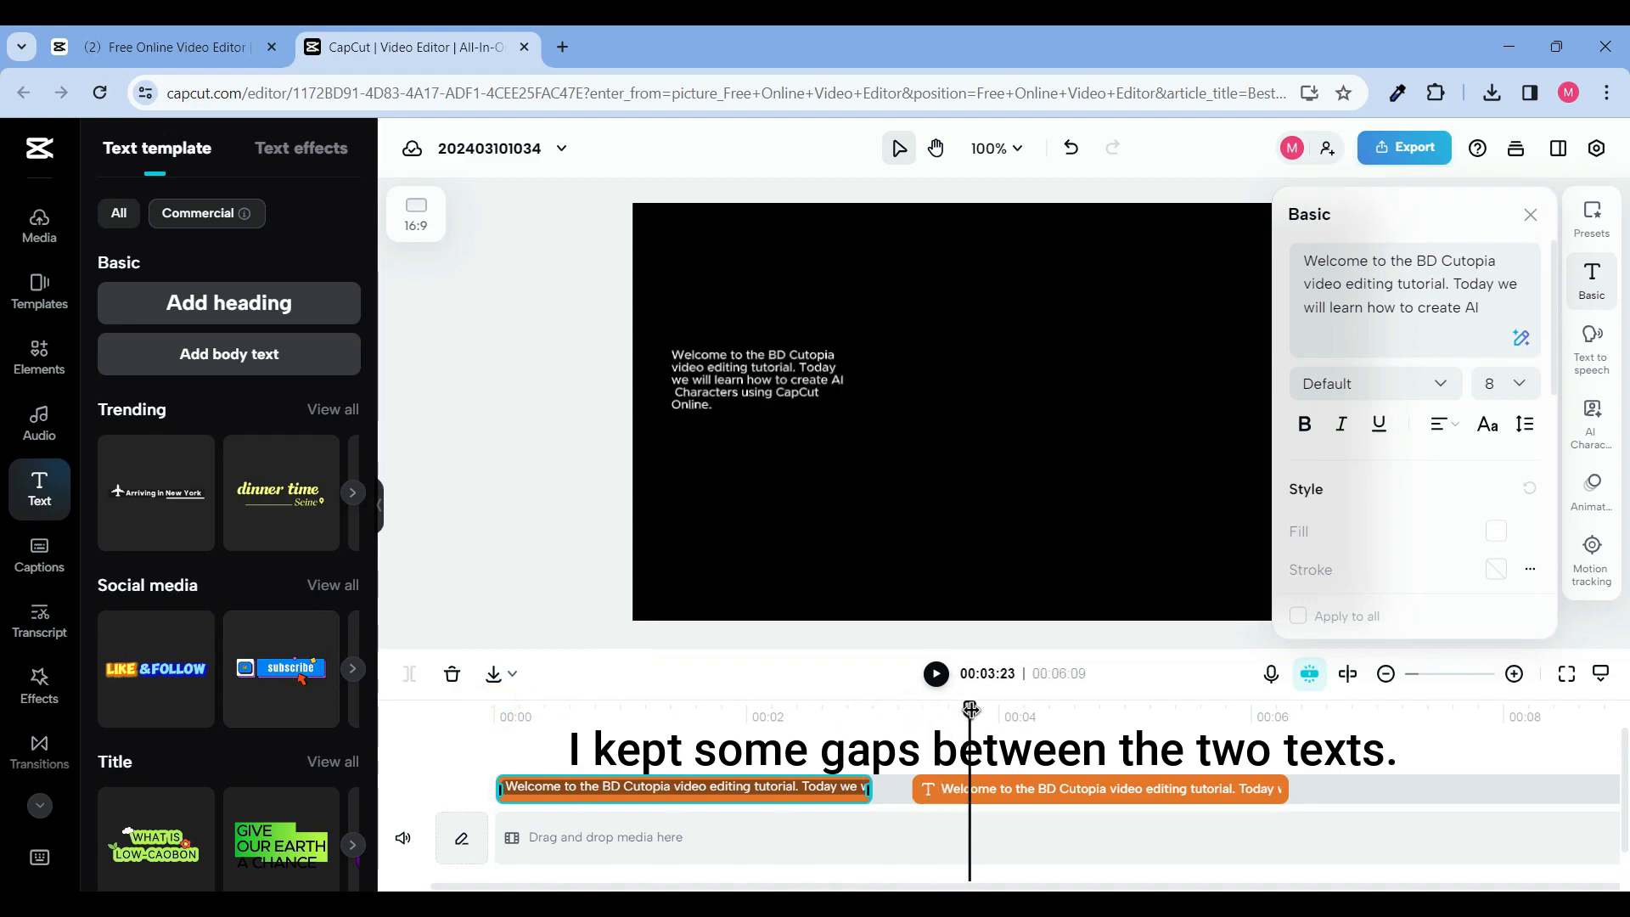
- Change the second text to "If you're new to our Channel, don't forget to hit that subscribe button to stay updated on upcoming tutorials and more."
{"action": "left_click", "coordinate": [1000, 788]}
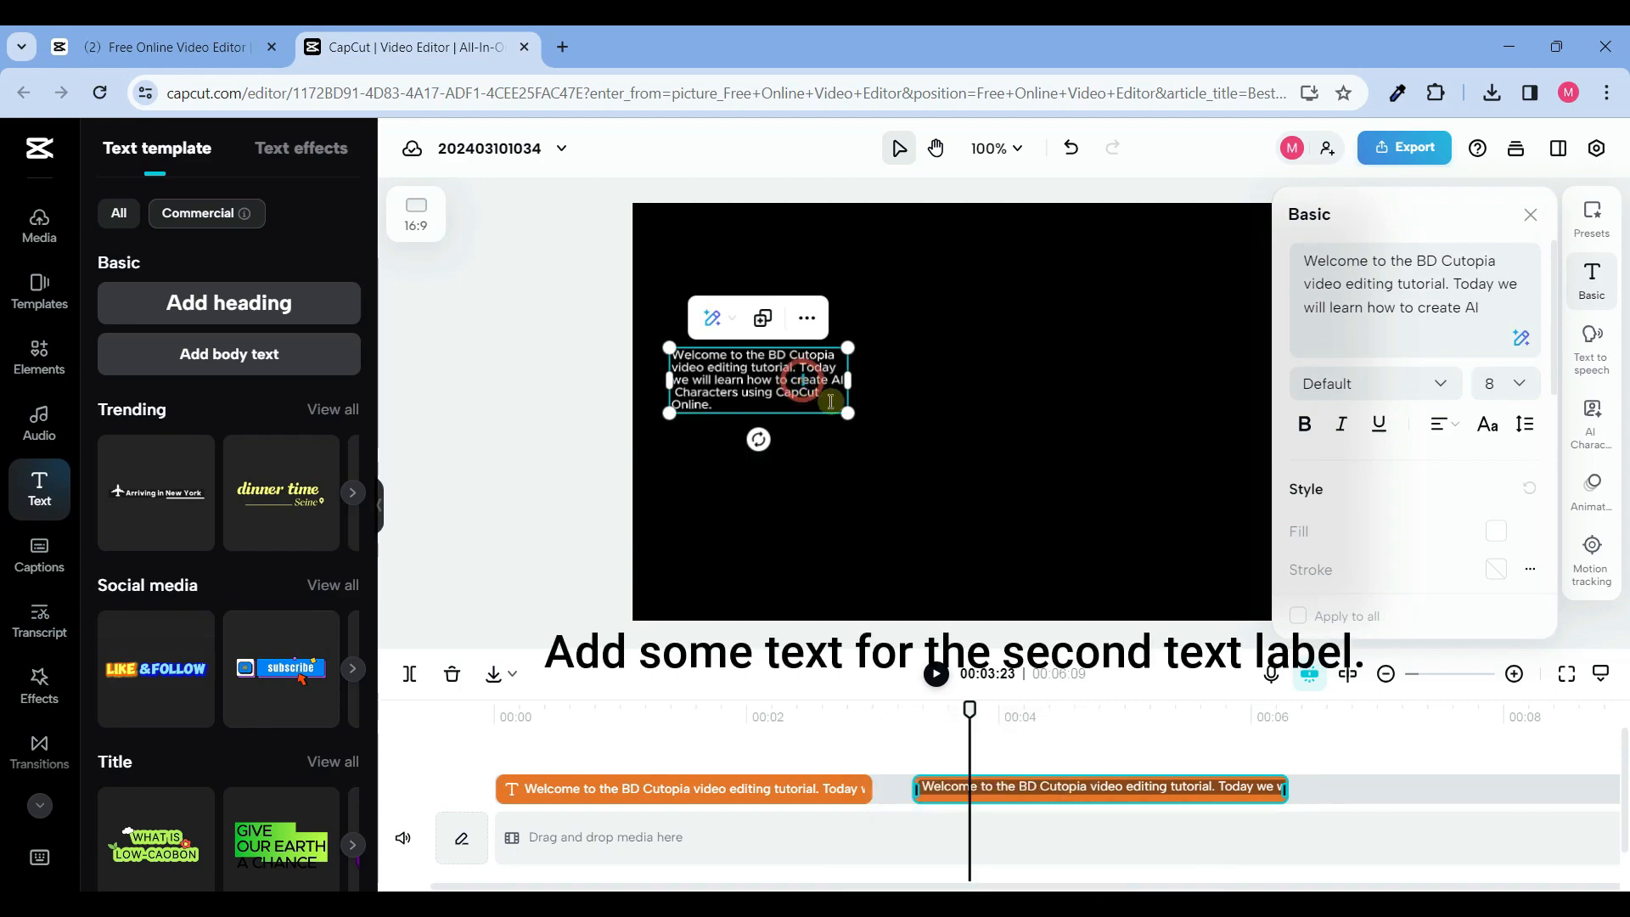
{"action": "left_click", "coordinate": [1441, 305]}
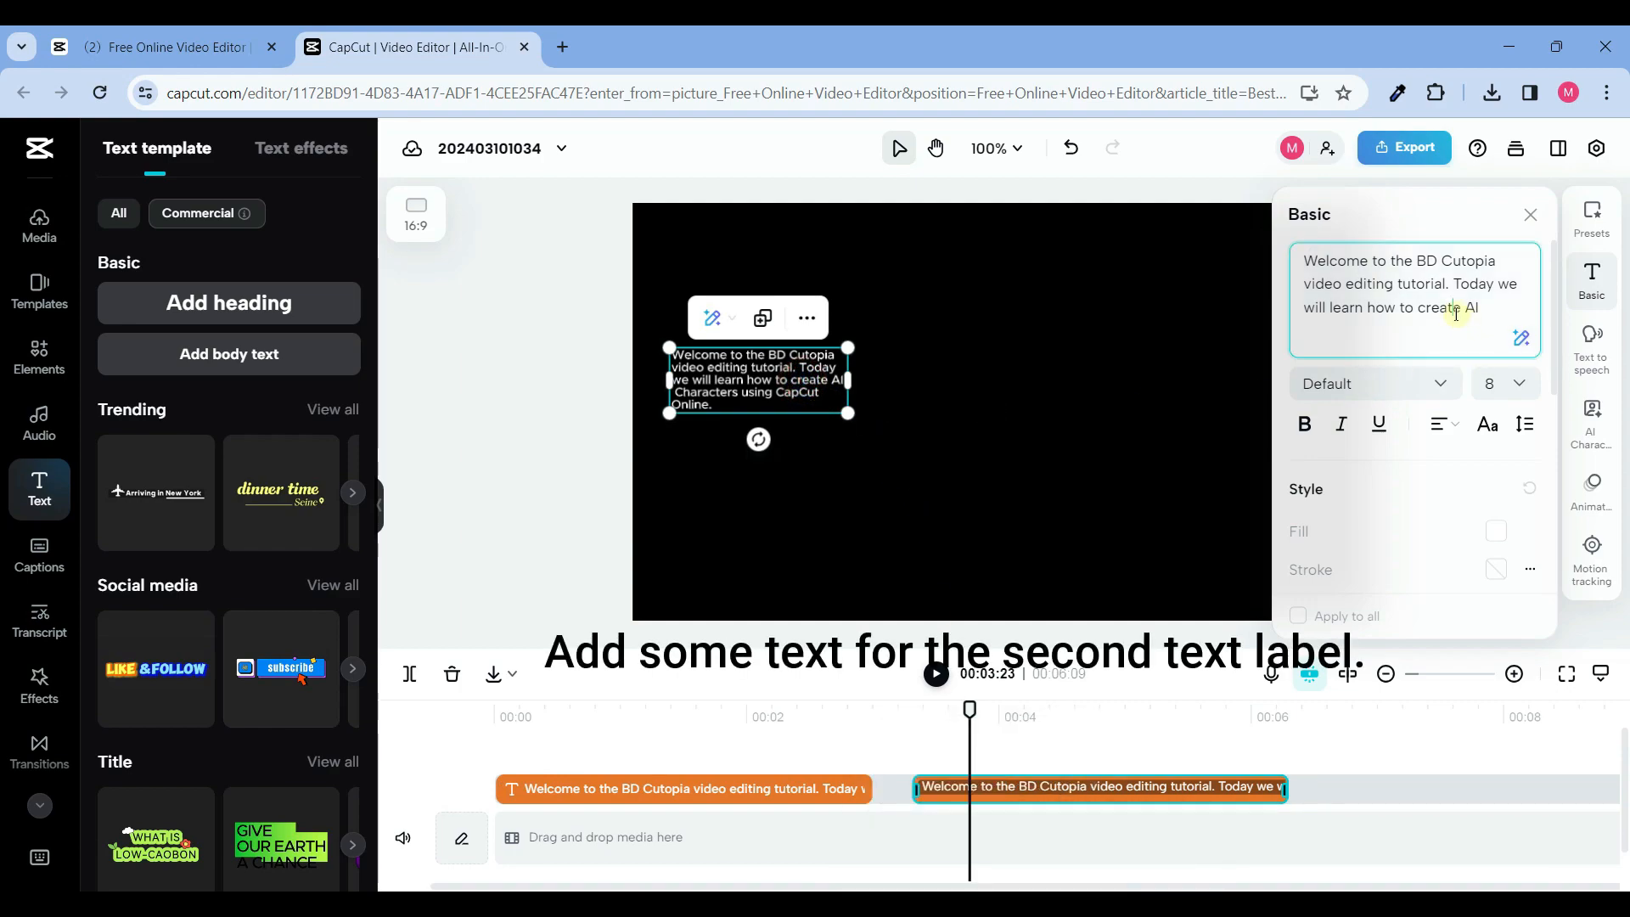
{"action": "key", "text": "ctrl+a"}
{"action": "key", "text": "ctrl+v"}
{"action": "left_click", "coordinate": [1006, 427]}
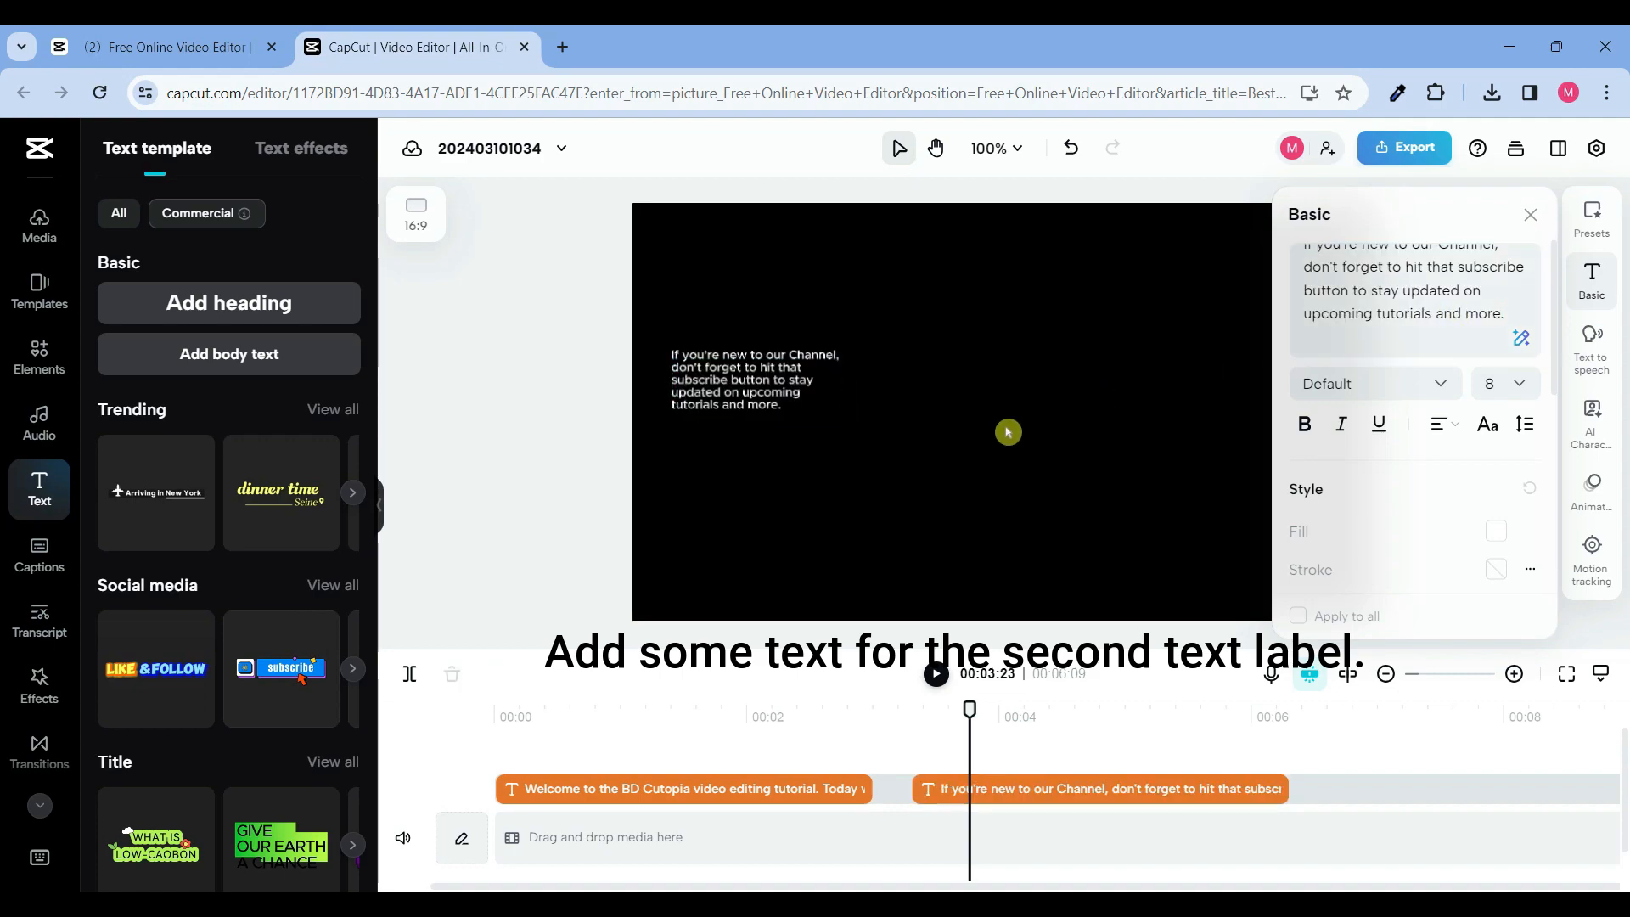
- Open the AI character choices for the first text clip and browse to the standing Dom characters
{"action": "left_click", "coordinate": [500, 717]}
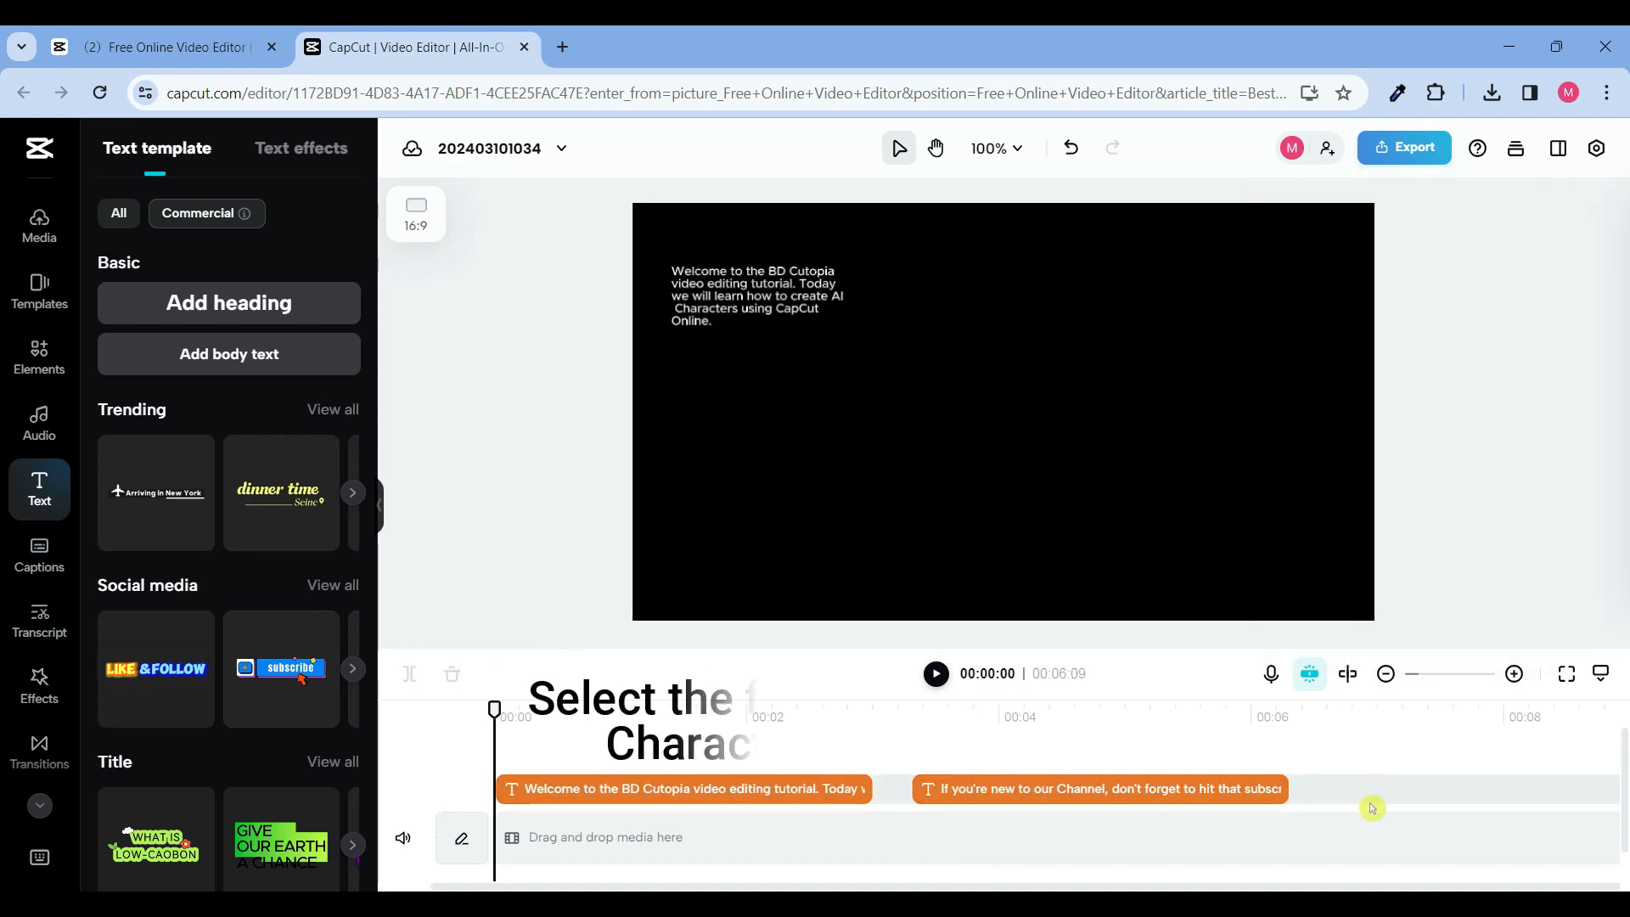
{"action": "left_click", "coordinate": [820, 796]}
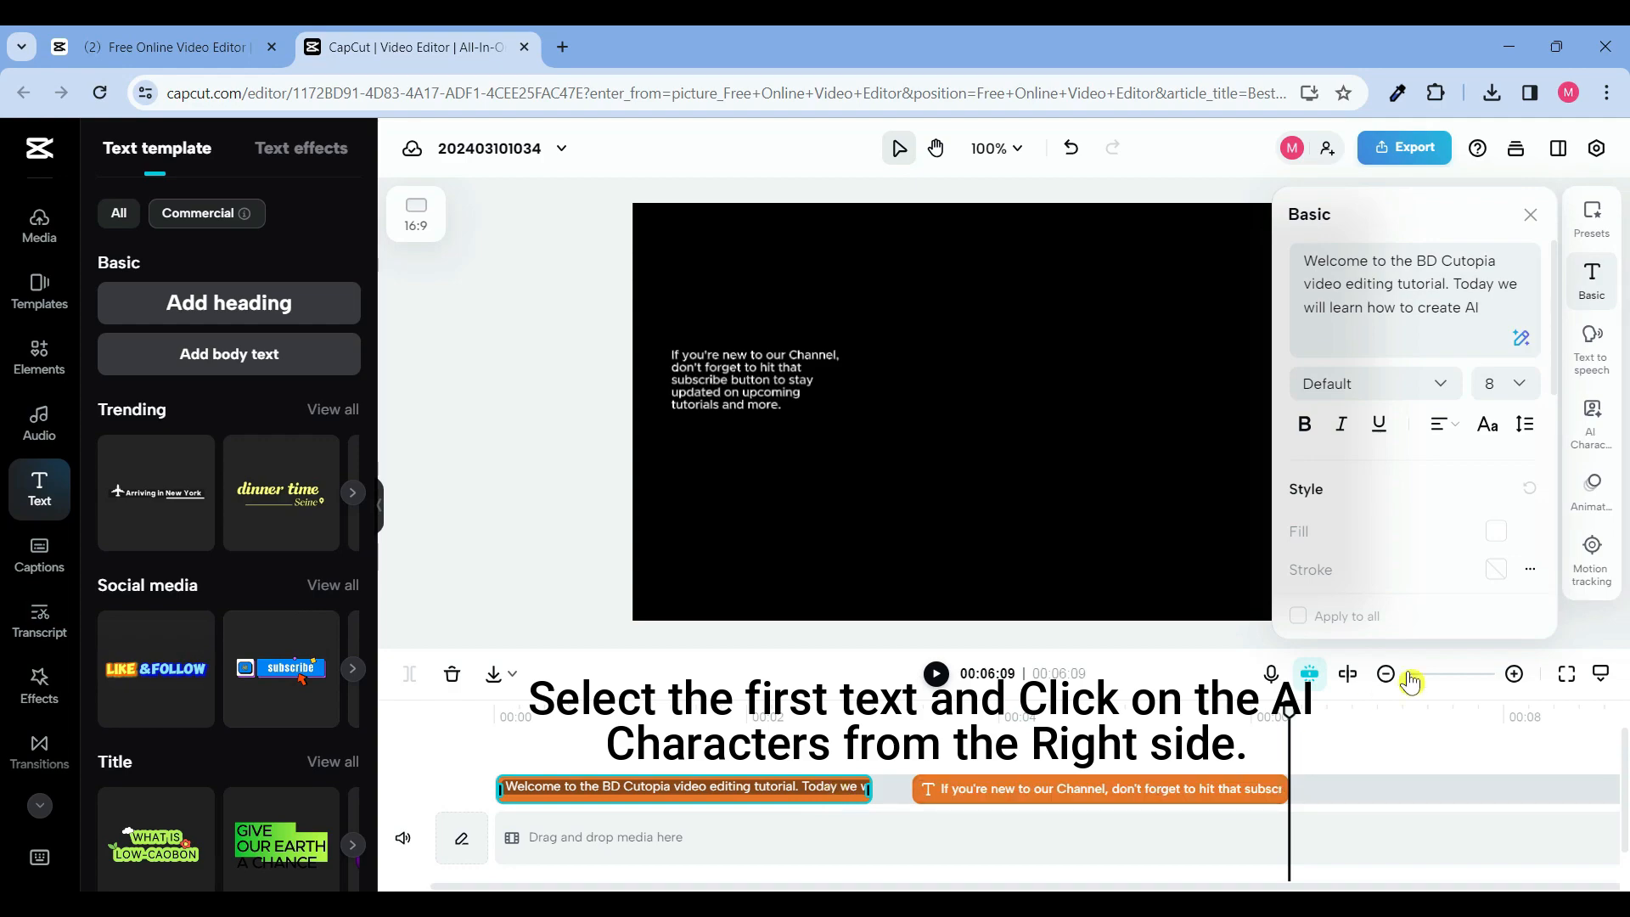
{"action": "left_click", "coordinate": [1593, 439]}
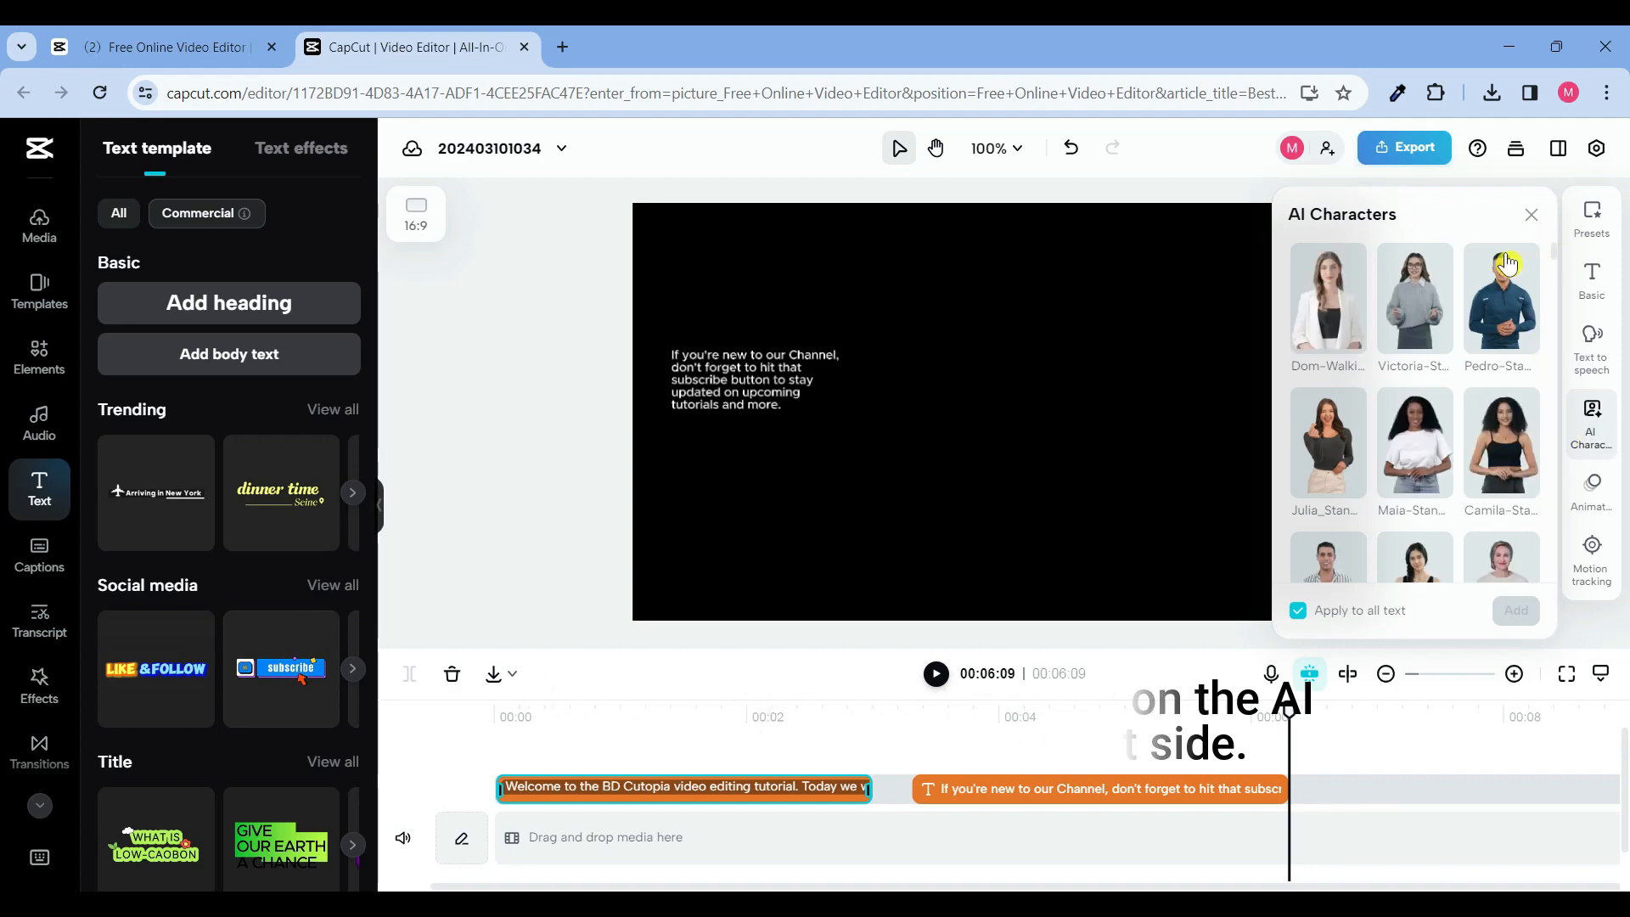
{"action": "scroll", "coordinate": [1556, 260], "scroll_direction": "down", "scroll_amount": 1}
{"action": "scroll", "coordinate": [1557, 261], "scroll_direction": "down", "scroll_amount": 10}
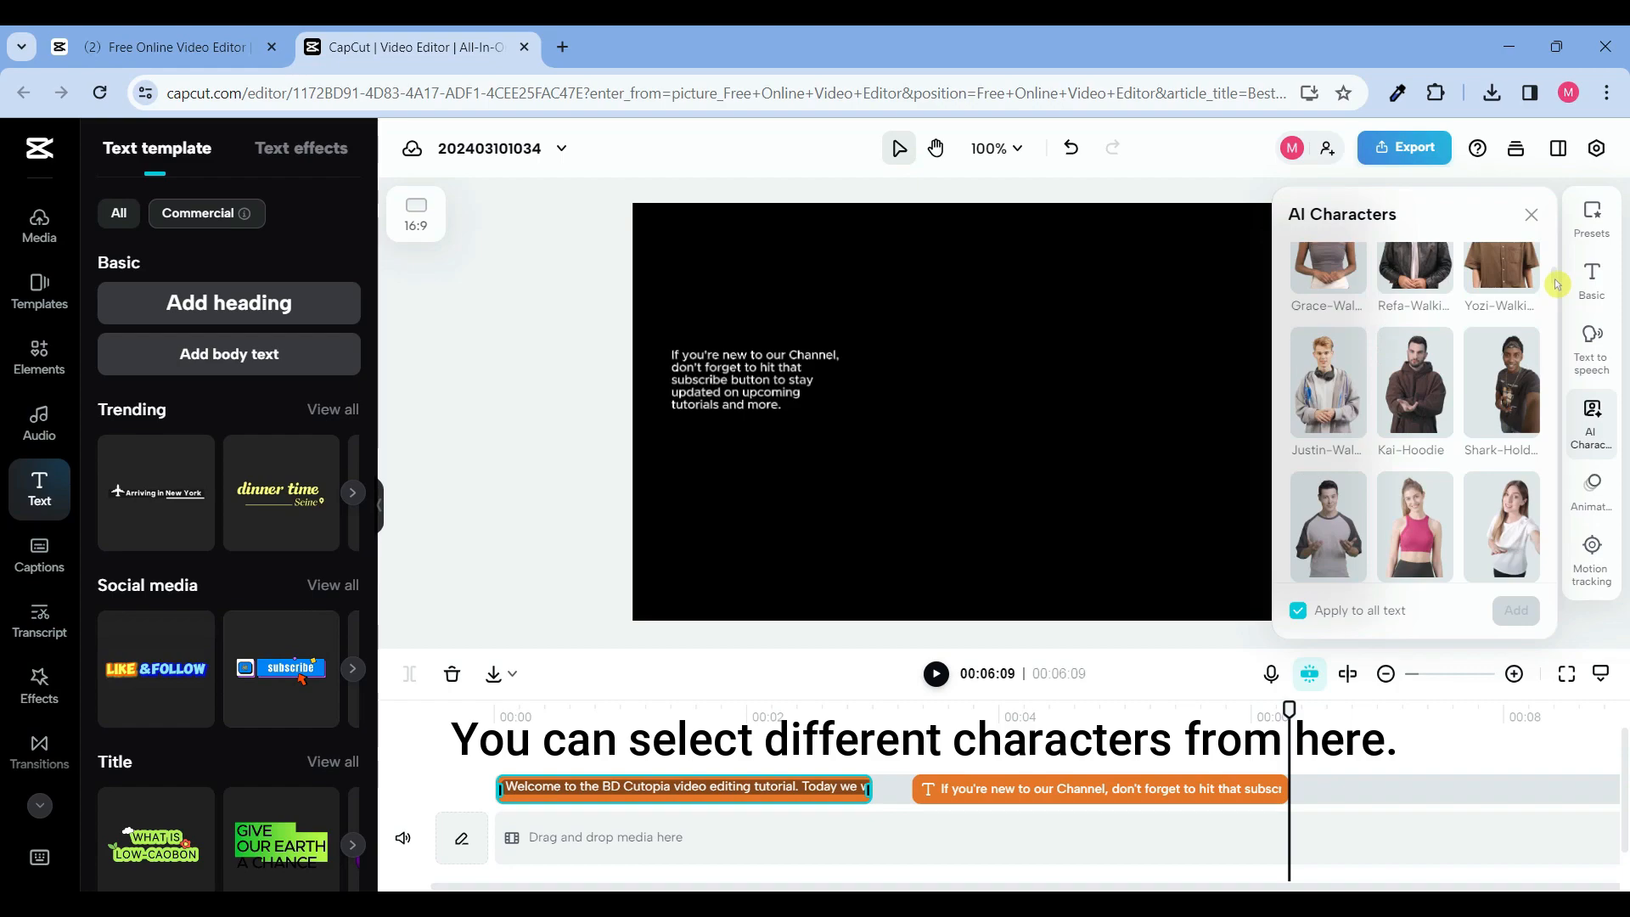
{"action": "left_click_drag", "start_coordinate": [1567, 340], "coordinate": [1559, 306]}
- Add the standing Dom character in the white bow blouse, applied to all text, and play the resulting video
{"action": "left_click", "coordinate": [1330, 349]}
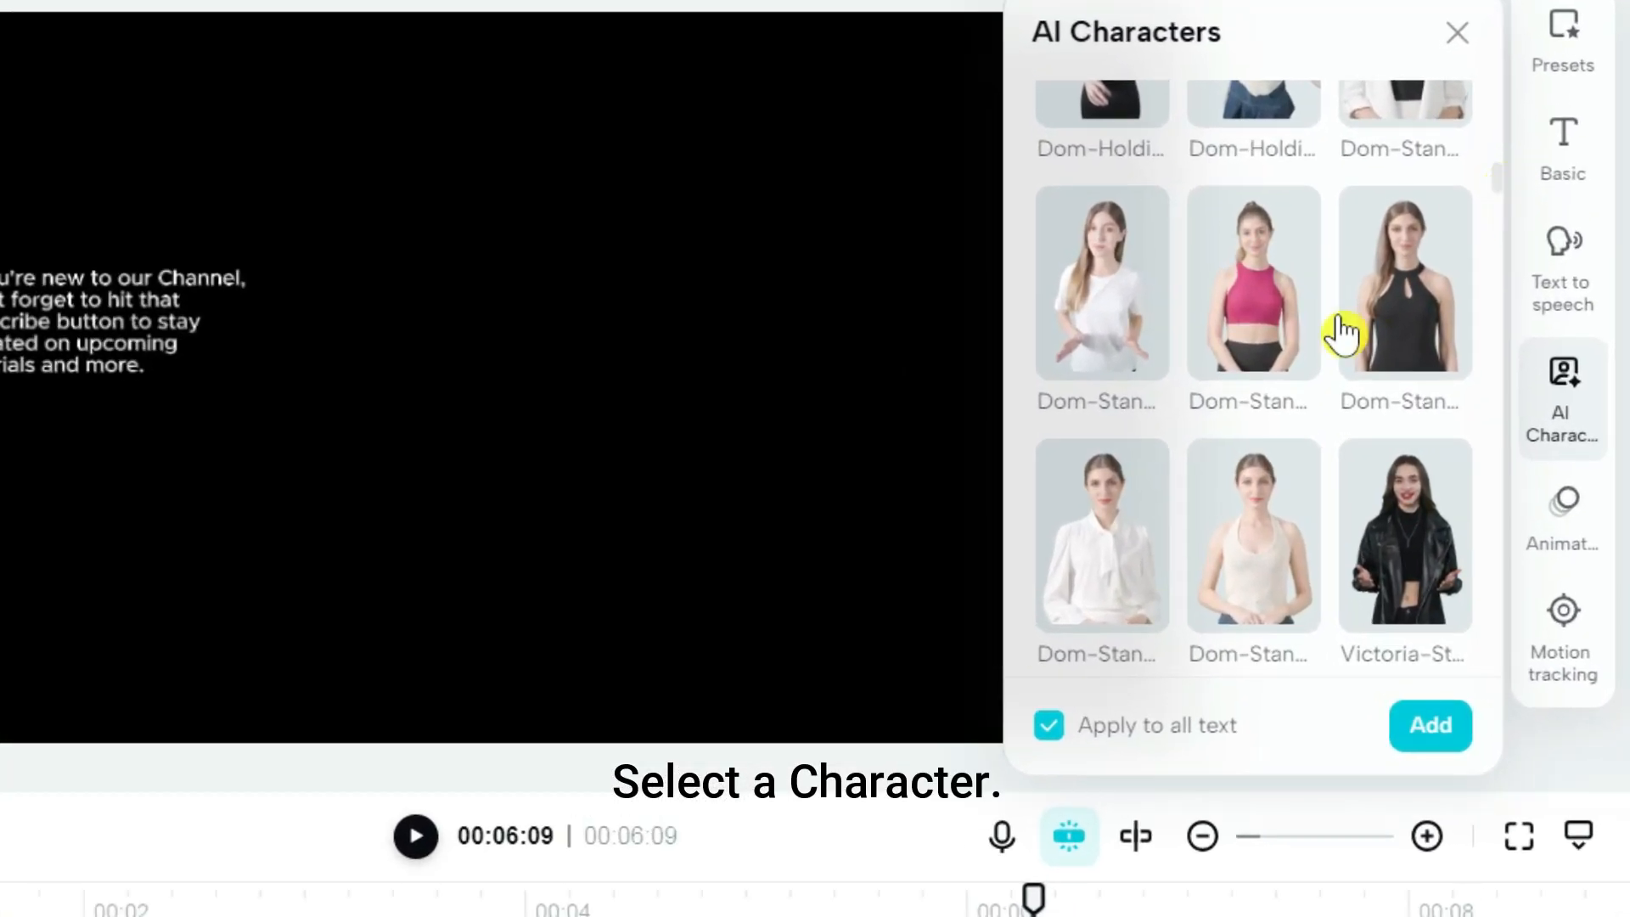
{"action": "left_click", "coordinate": [1114, 548]}
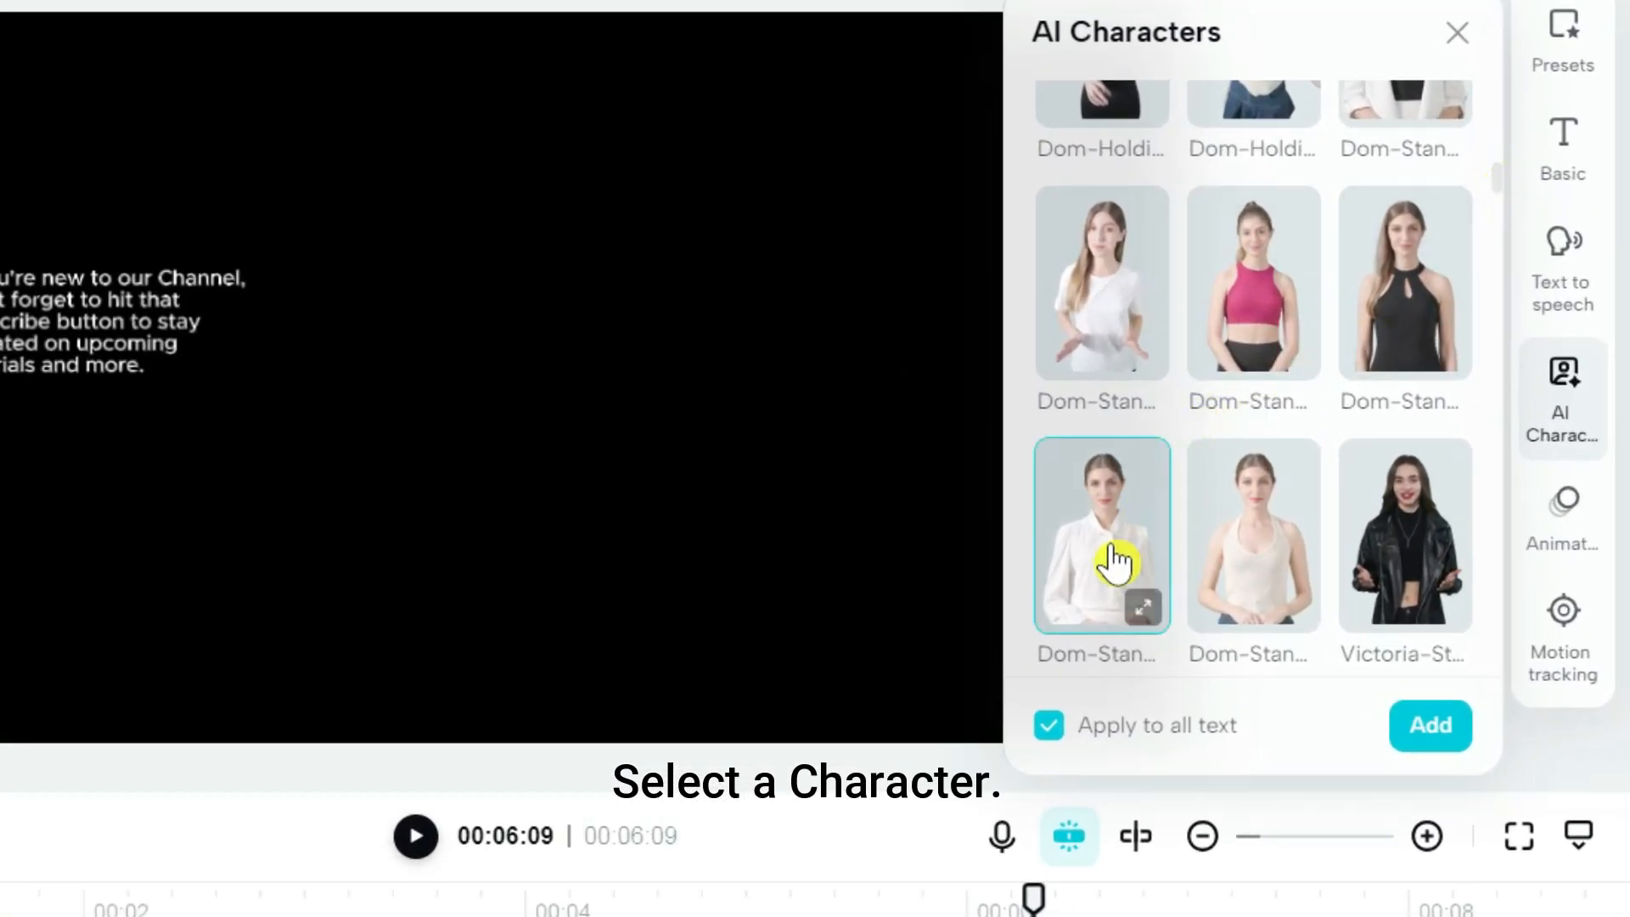
{"action": "left_click", "coordinate": [1455, 737]}
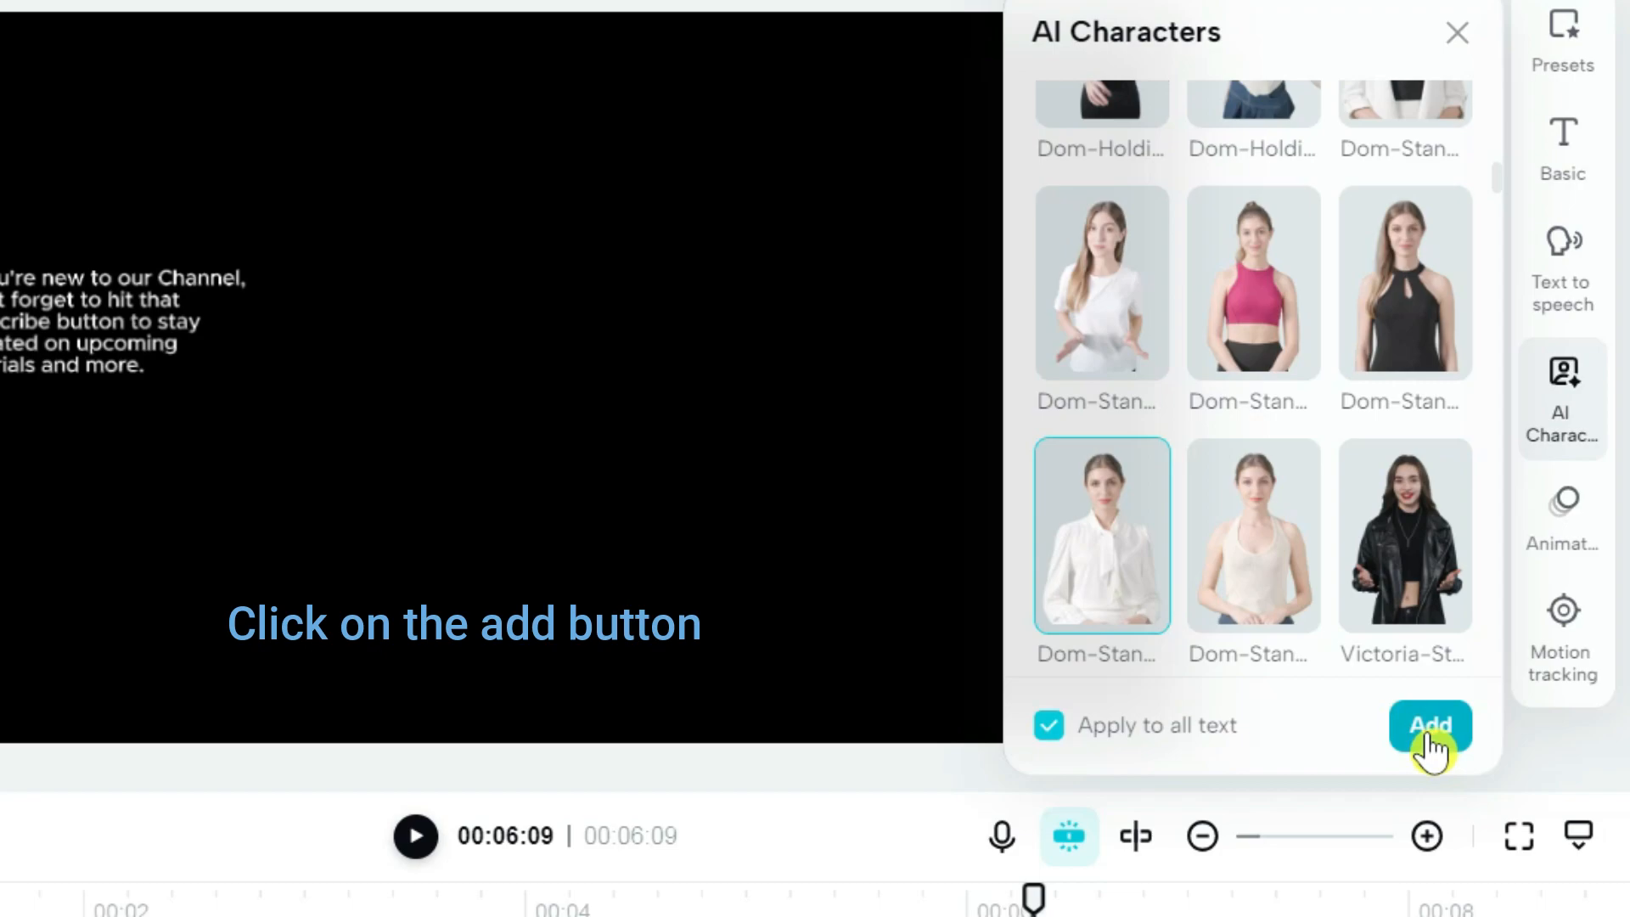
{"action": "mouse_move", "coordinate": [1498, 181]}
{"action": "left_mouse_down"}
{"action": "mouse_move", "coordinate": [1496, 232]}
{"action": "mouse_move", "coordinate": [1488, 191]}
{"action": "left_mouse_up"}
{"action": "left_click", "coordinate": [1457, 701]}
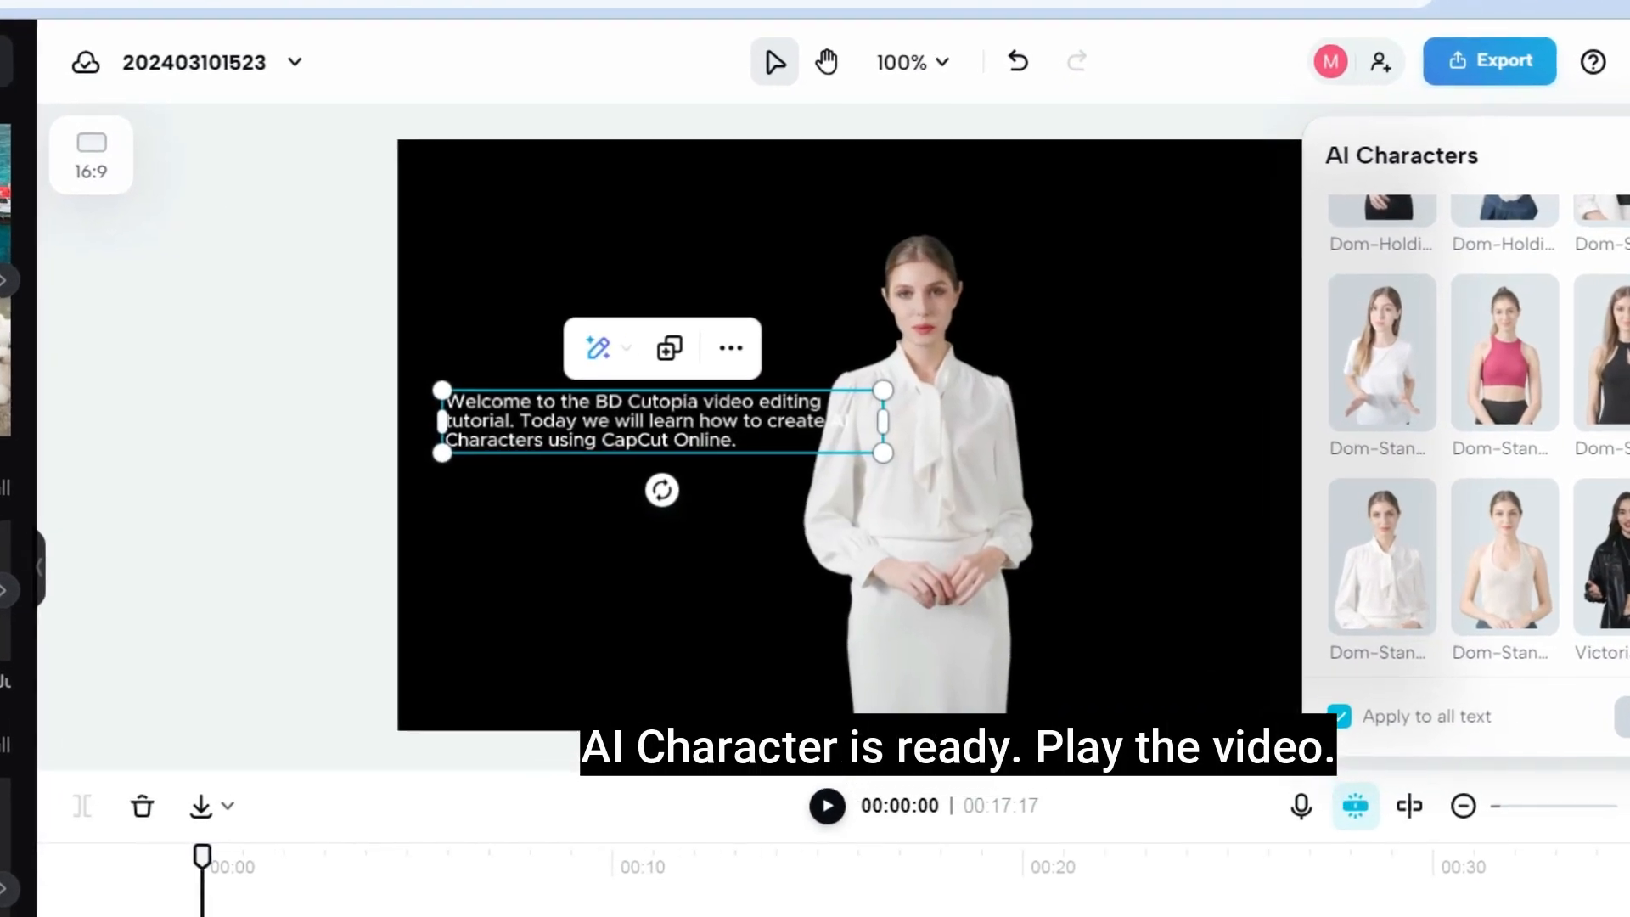
{"action": "key", "text": "space"}
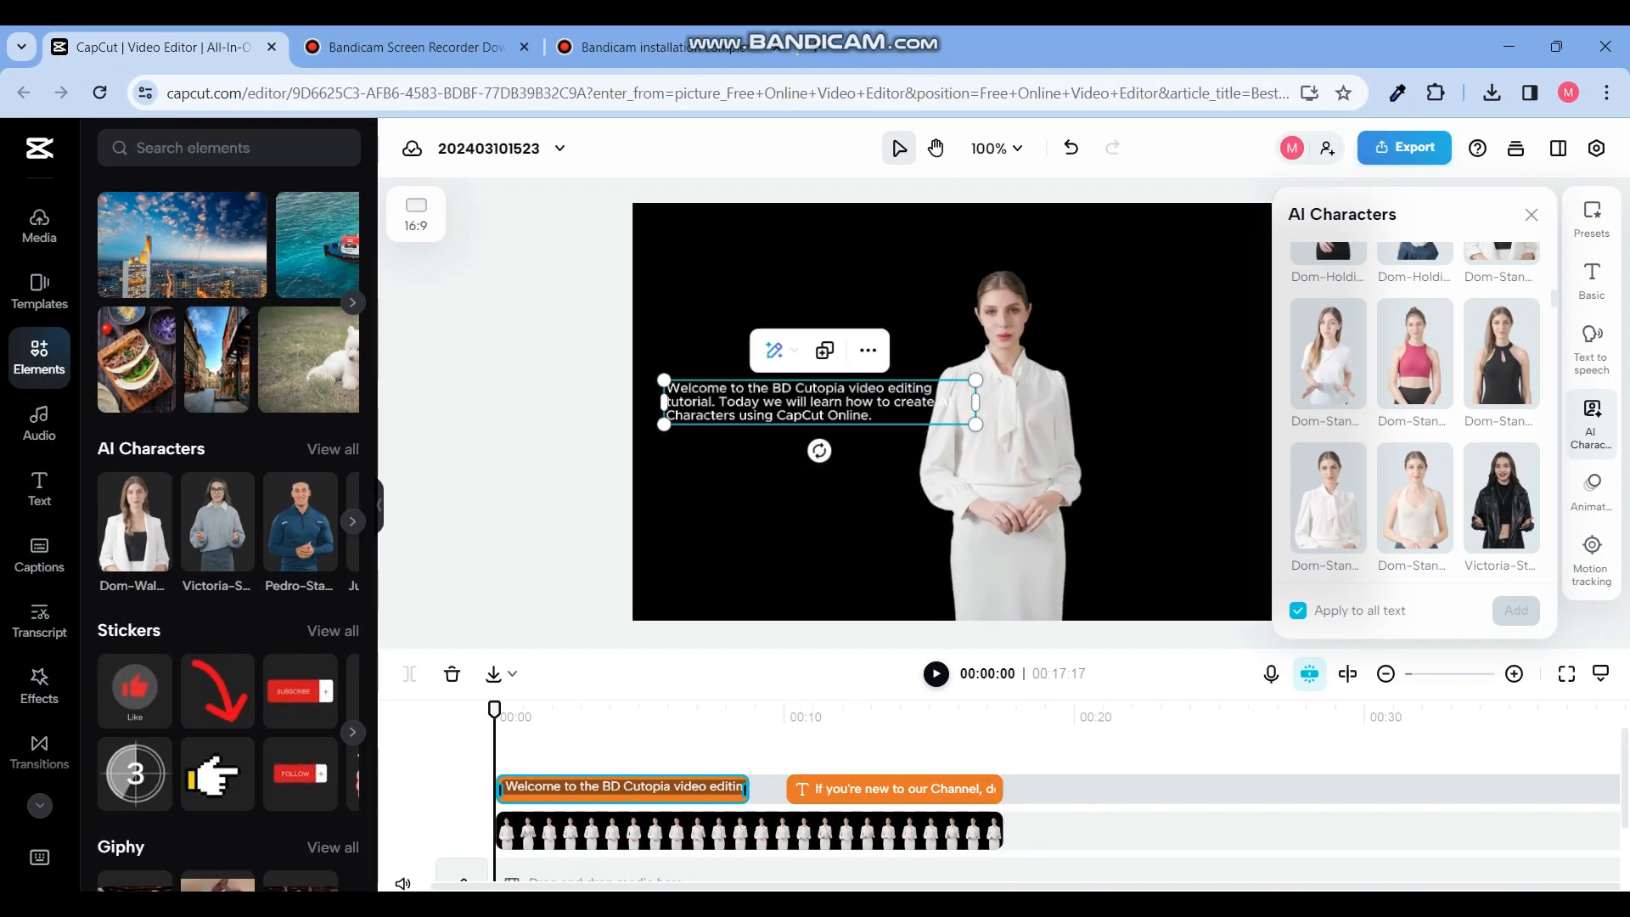
- Delete both text clips from the timeline, keeping only the AI character clip
{"action": "key", "text": "Delete"}
{"action": "left_click", "coordinate": [895, 790]}
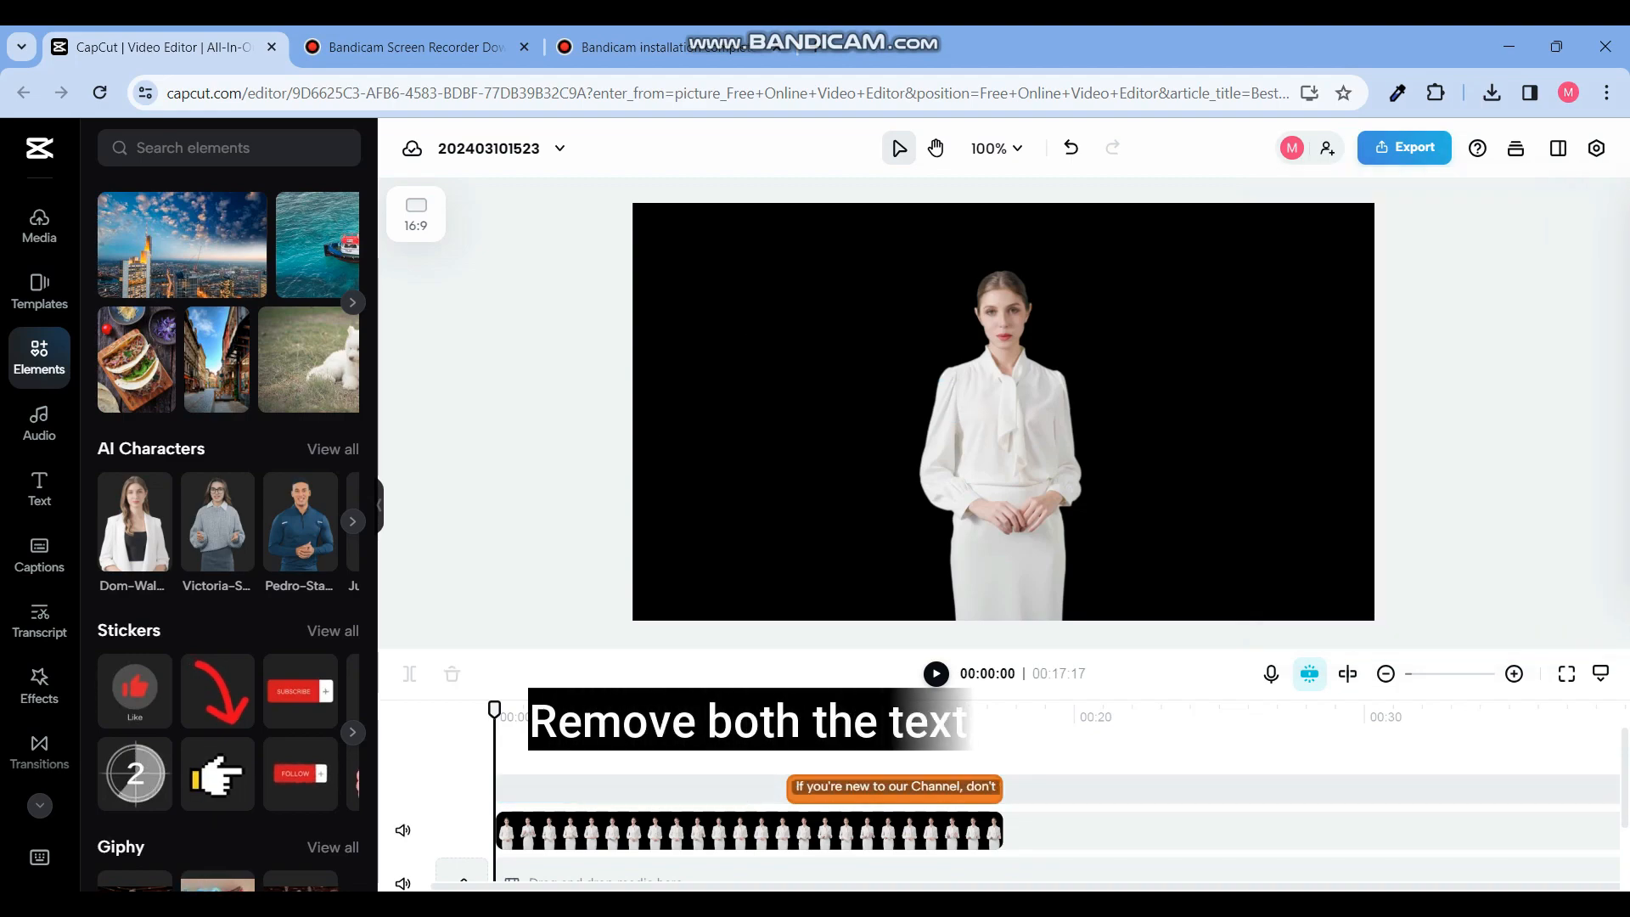
{"action": "key", "text": "Delete"}
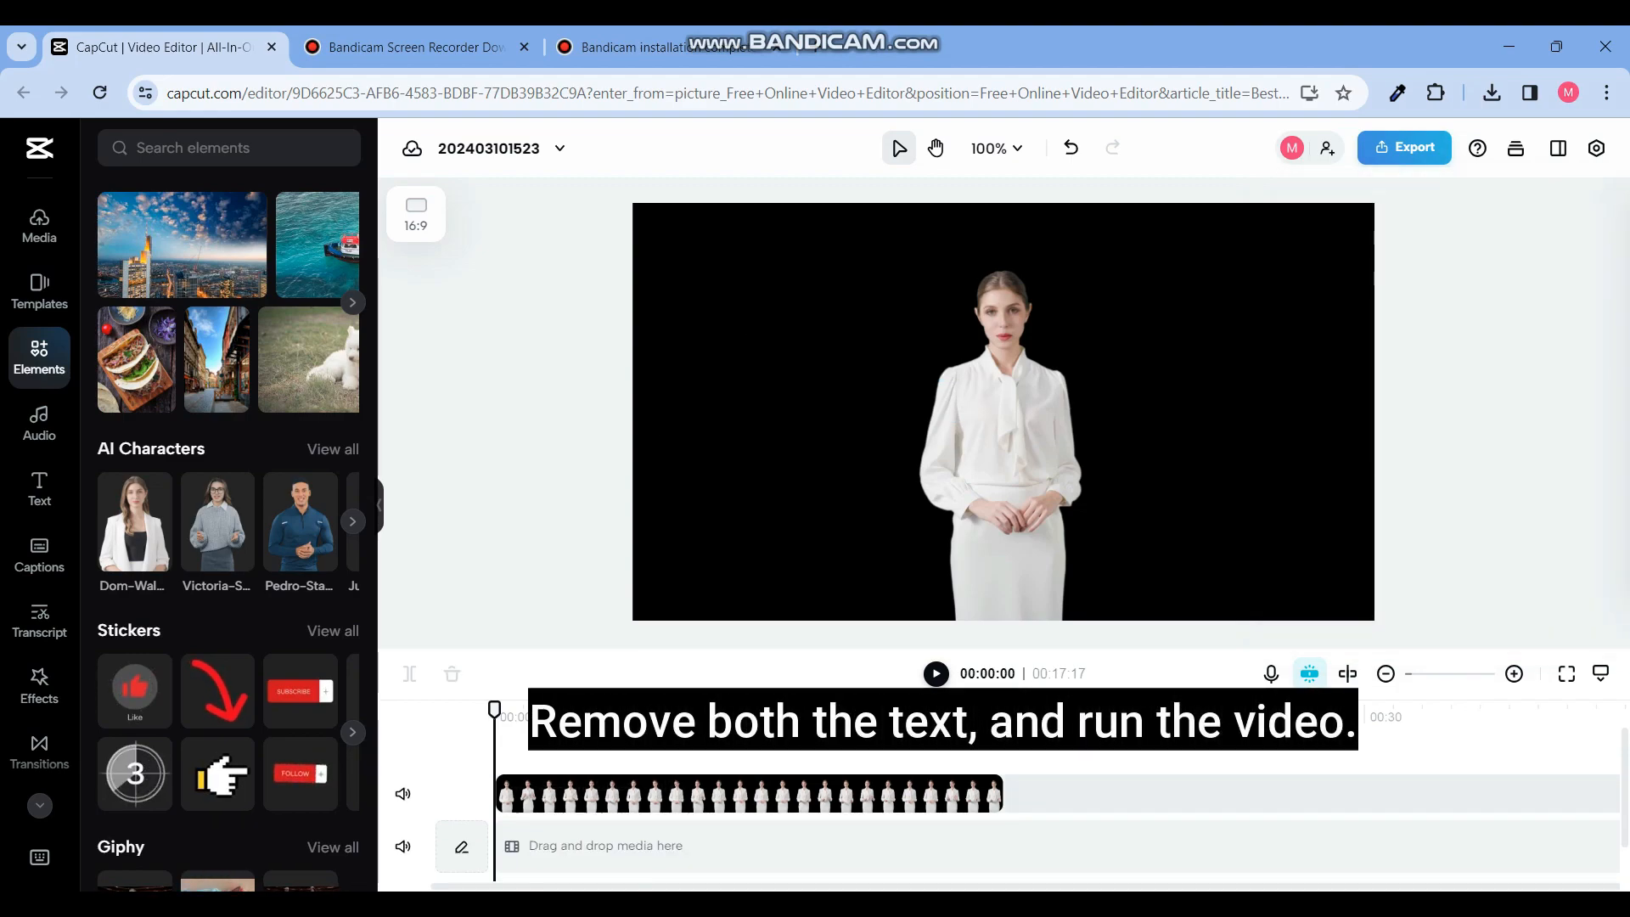
- Play the AI character video from the start of the timeline to check it without the text
{"action": "left_click_drag", "start_coordinate": [582, 712], "coordinate": [495, 712]}
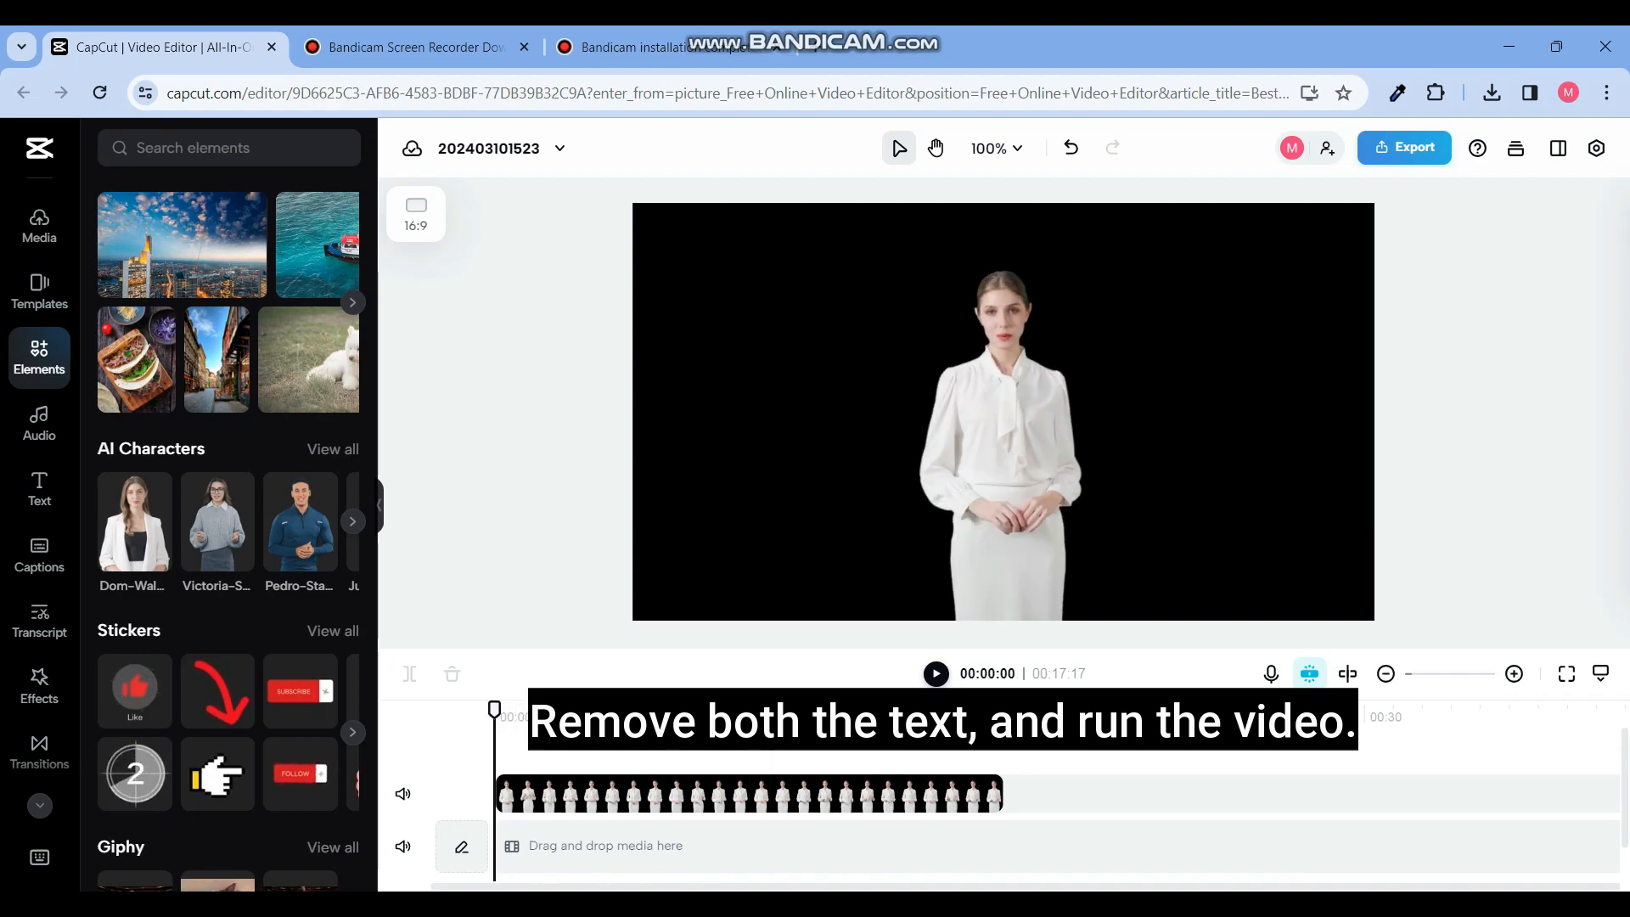
{"action": "key", "text": "space"}
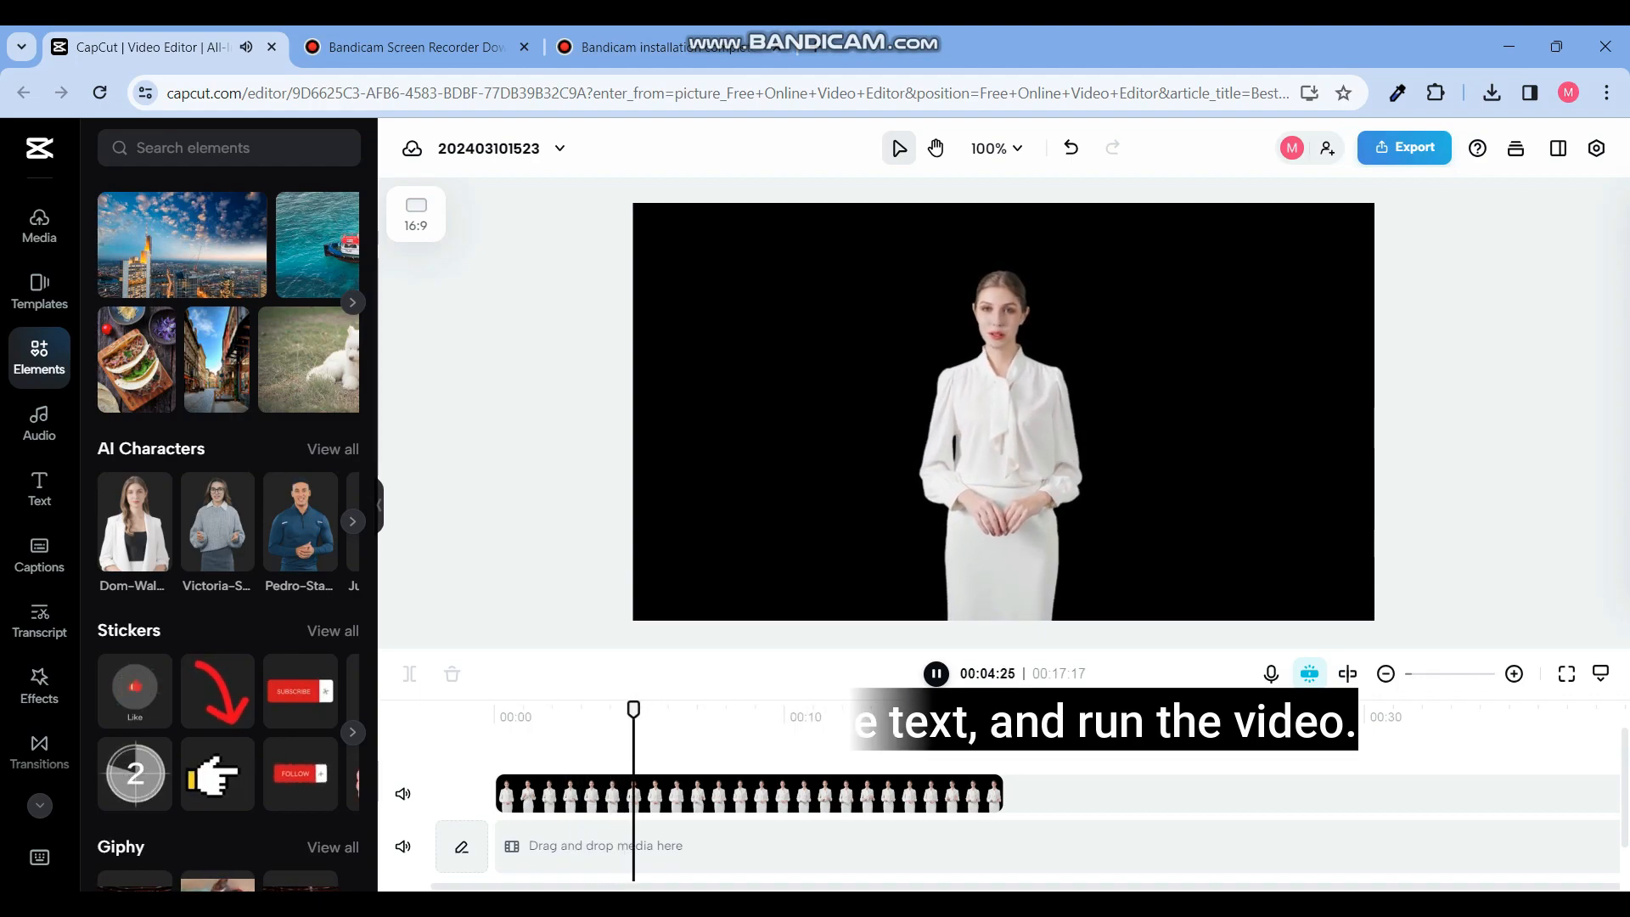
{"action": "key", "text": "space"}
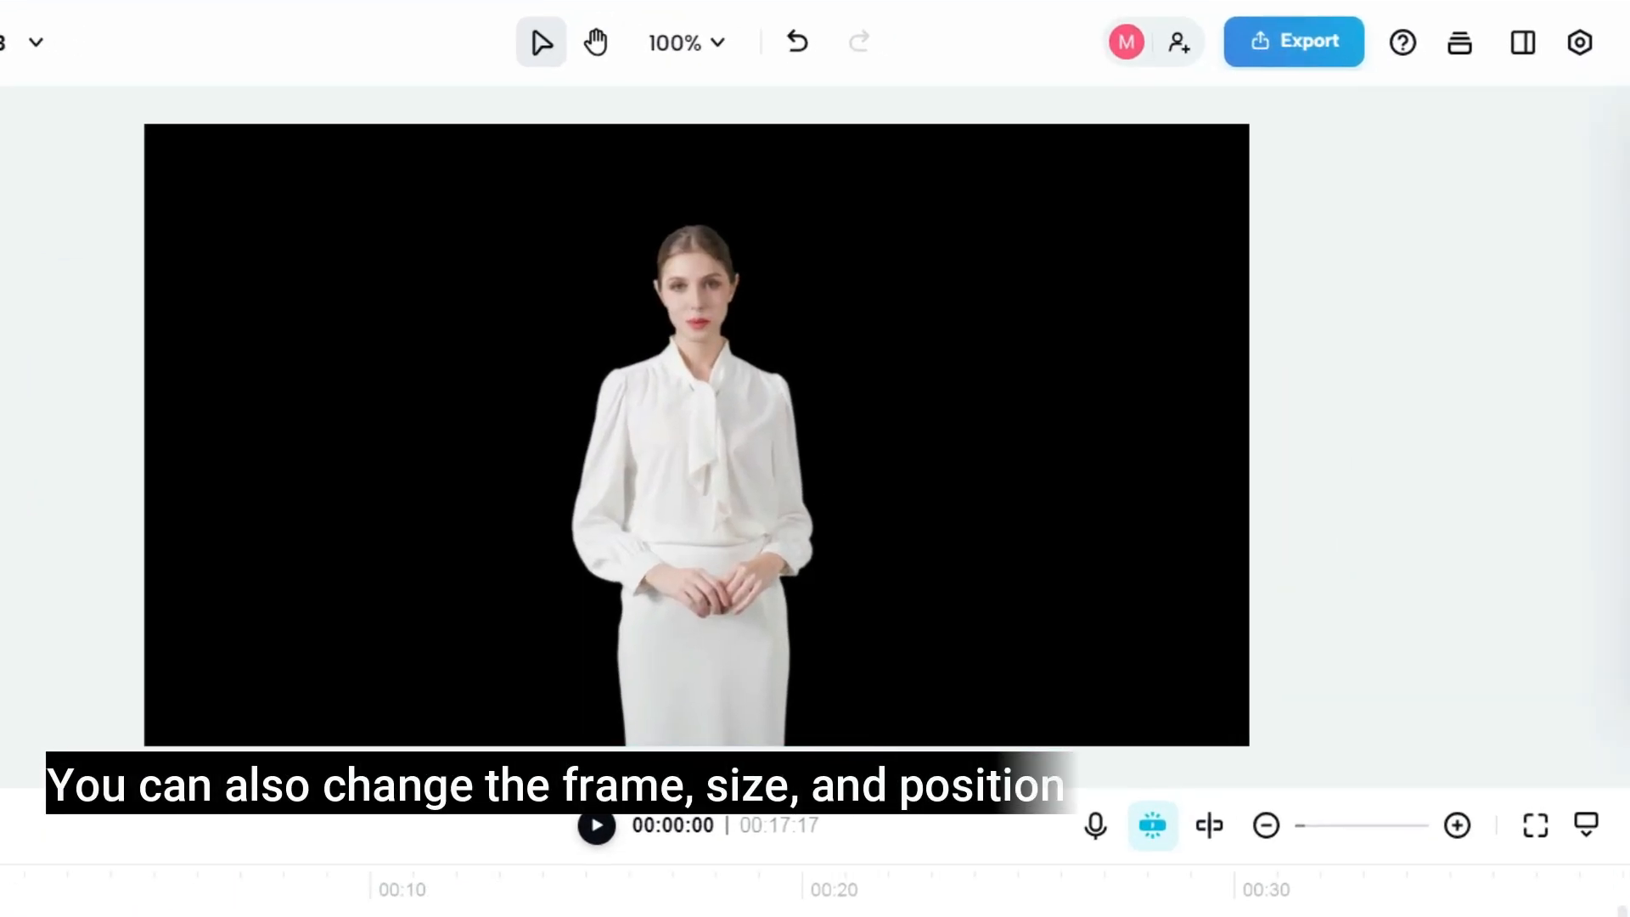
- Try the Half body, Close up and Circle frame options on the AI character, return to Full body, and enlarge the character toward the upper left
{"action": "left_click", "coordinate": [1006, 399]}
{"action": "left_click", "coordinate": [1406, 446]}
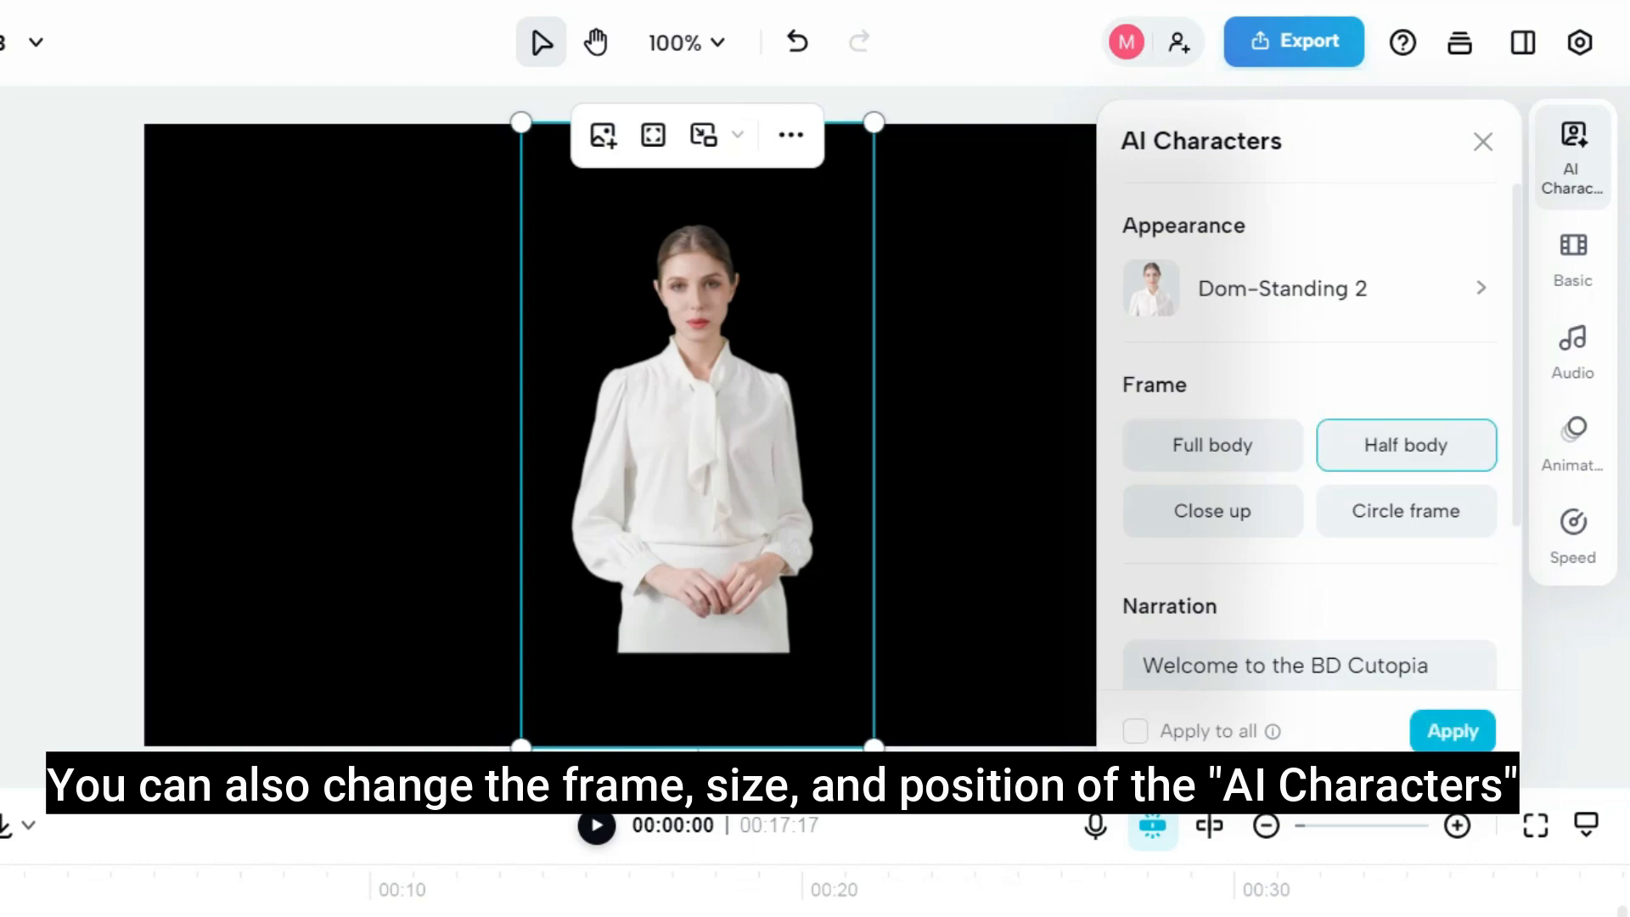
{"action": "left_click", "coordinate": [1212, 446]}
{"action": "left_click", "coordinate": [1212, 512]}
{"action": "left_click", "coordinate": [1406, 511]}
{"action": "left_click", "coordinate": [1213, 446]}
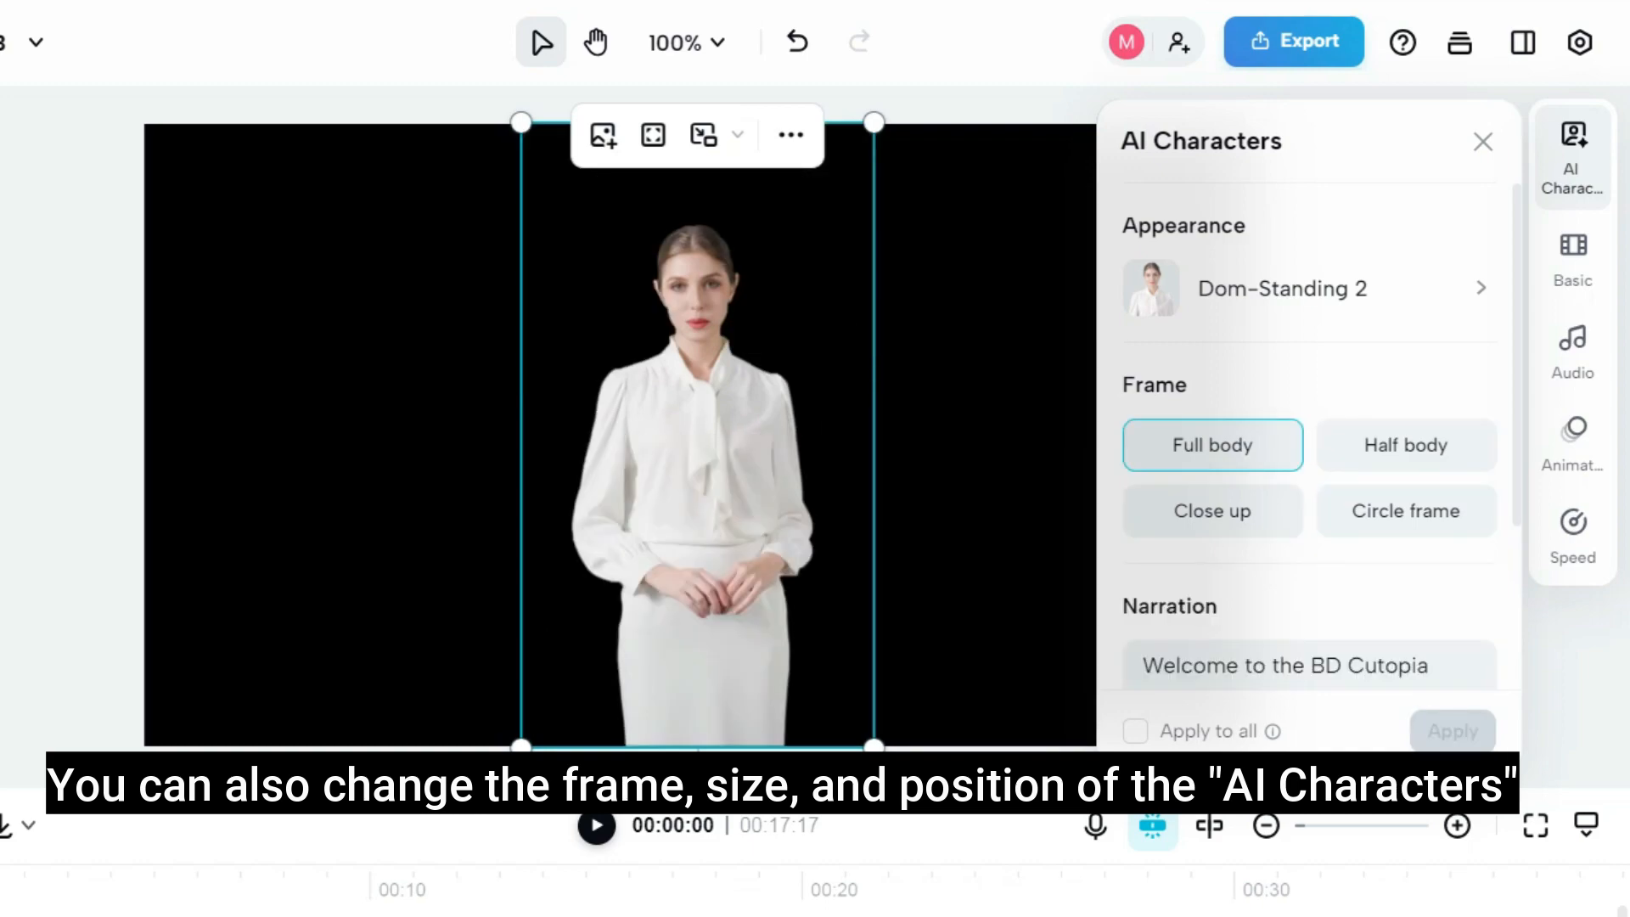
{"action": "left_click_drag", "start_coordinate": [521, 123], "coordinate": [457, 12]}
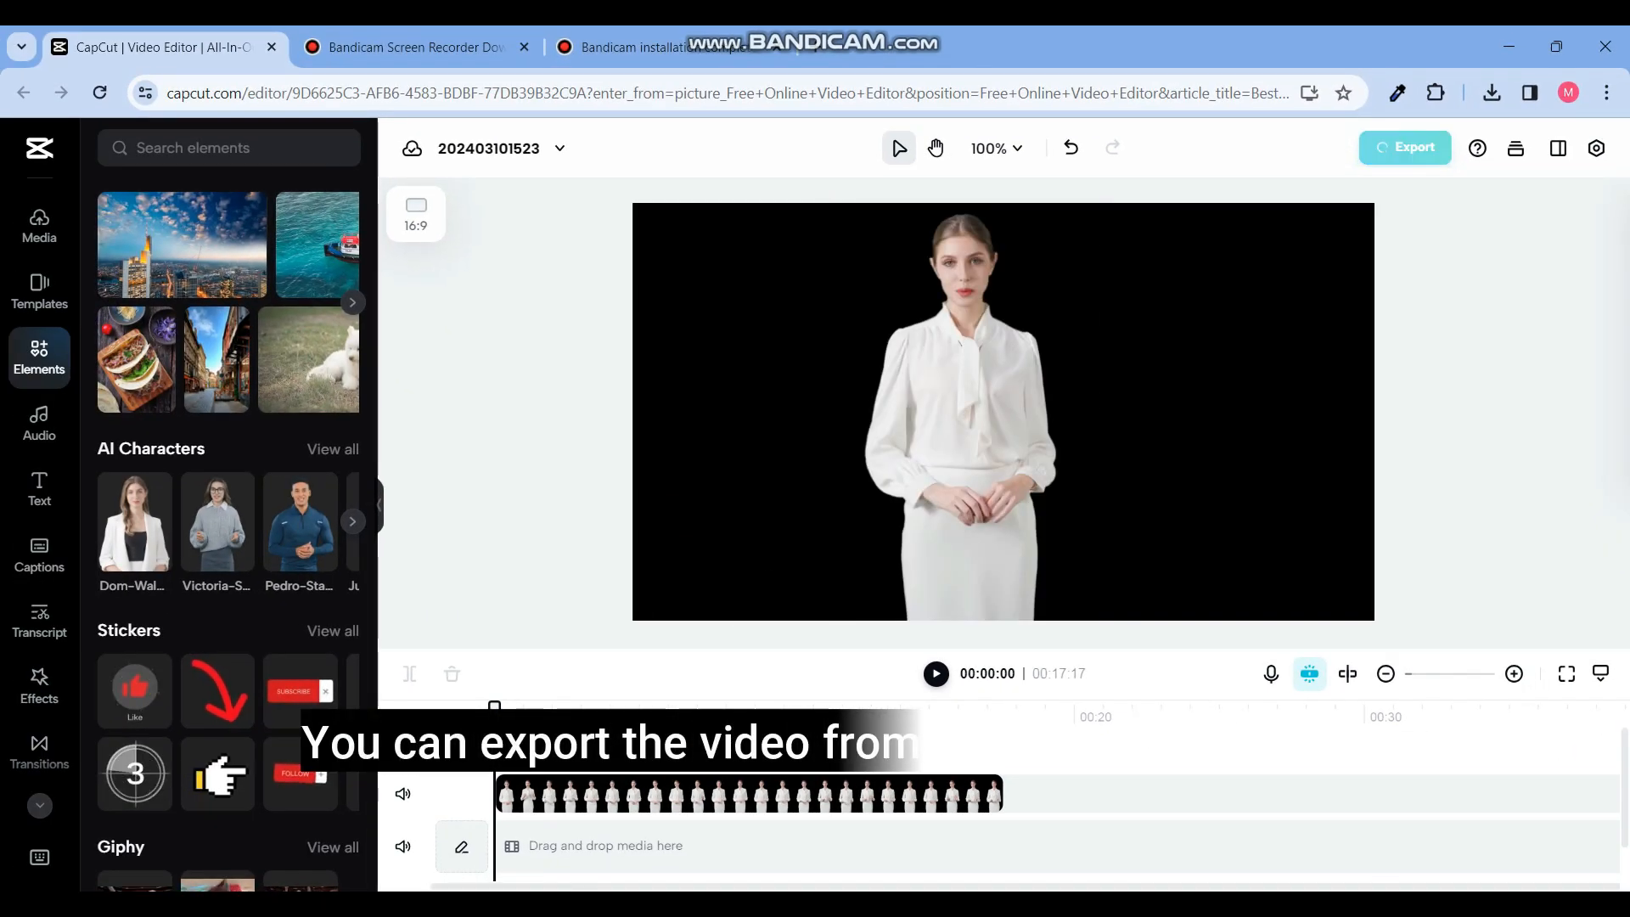
- Export the video as a download named "AI Character Output" at 1080p, recommended quality and 50fps
{"action": "left_click", "coordinate": [1405, 147]}
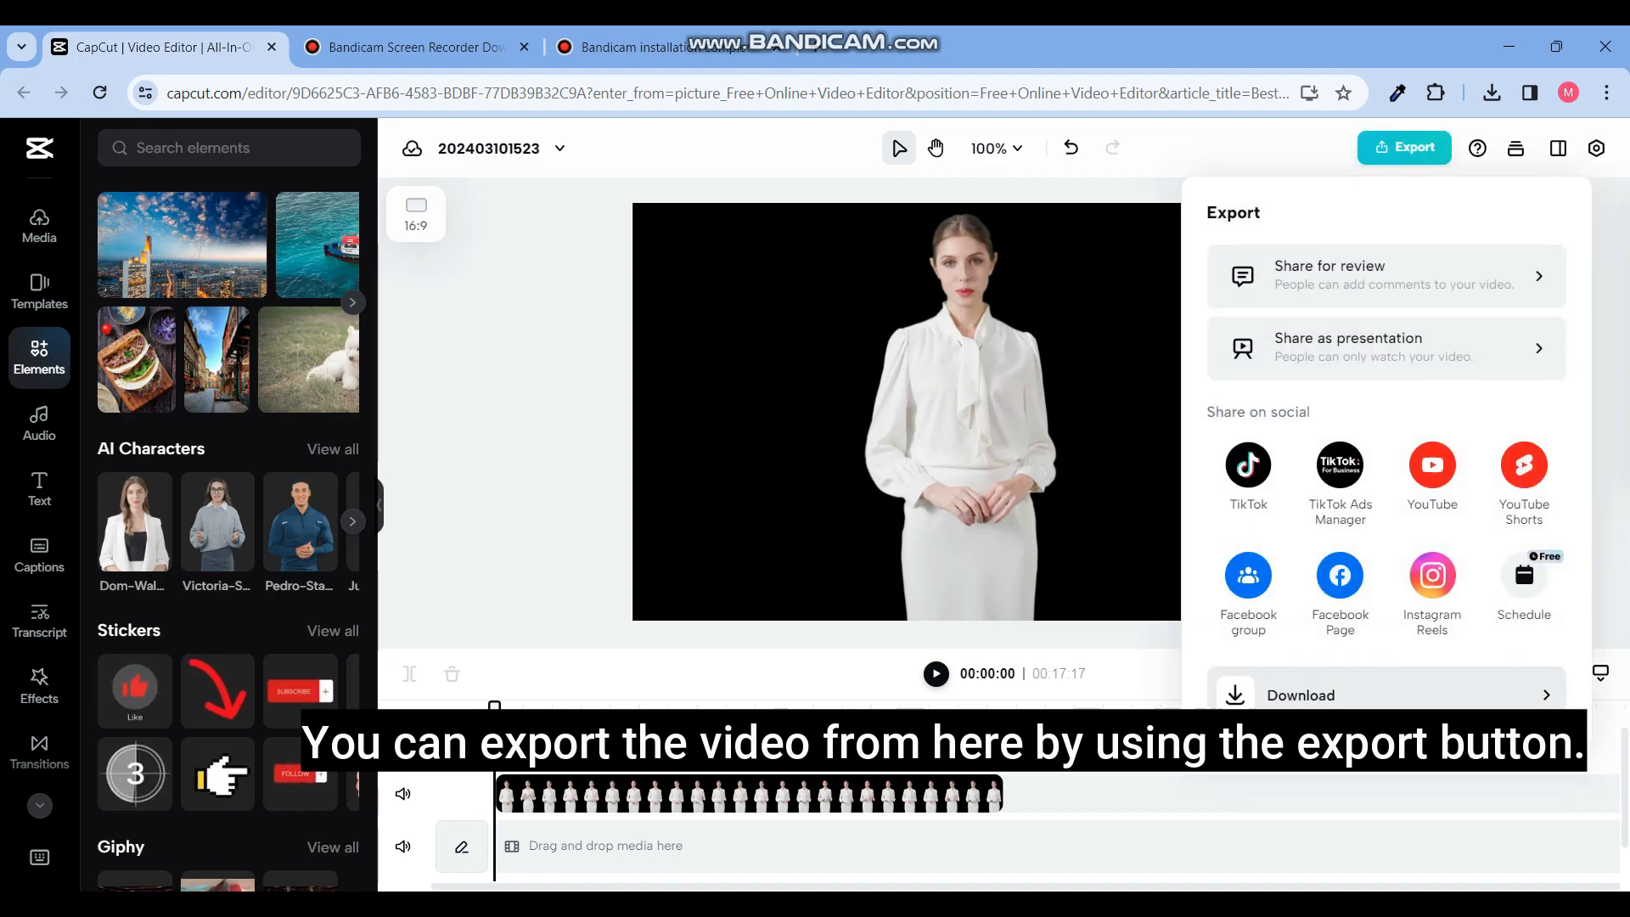
{"action": "left_click", "coordinate": [1386, 695]}
{"action": "double_click", "coordinate": [1272, 377]}
{"action": "key", "text": "BackSpace"}
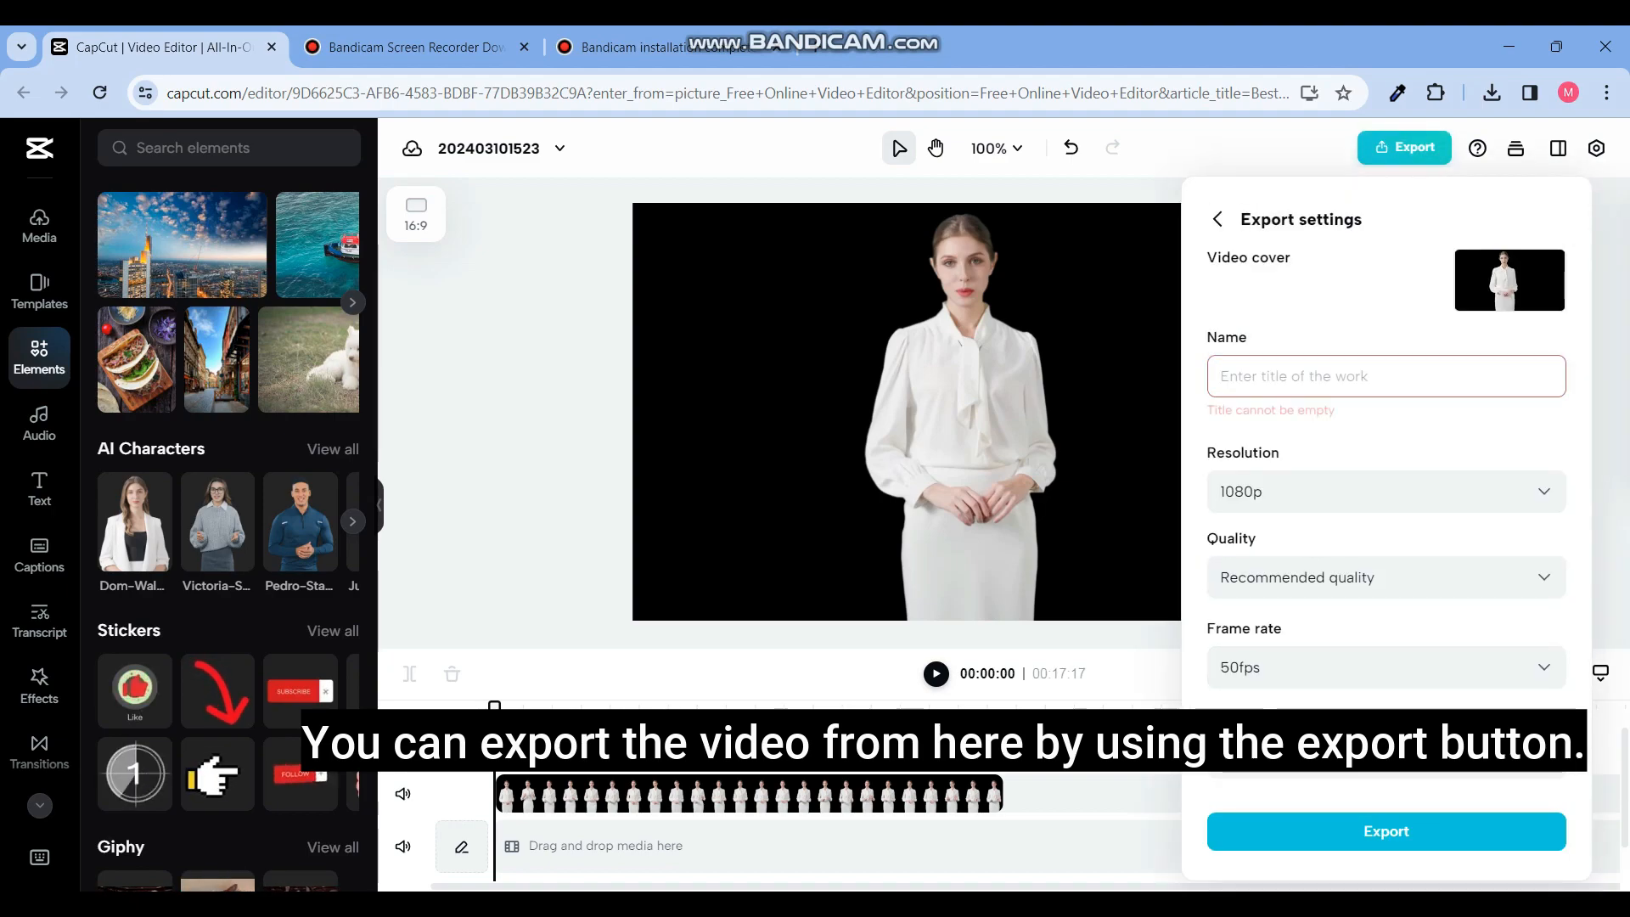
{"action": "type", "text": "AI Character Output"}
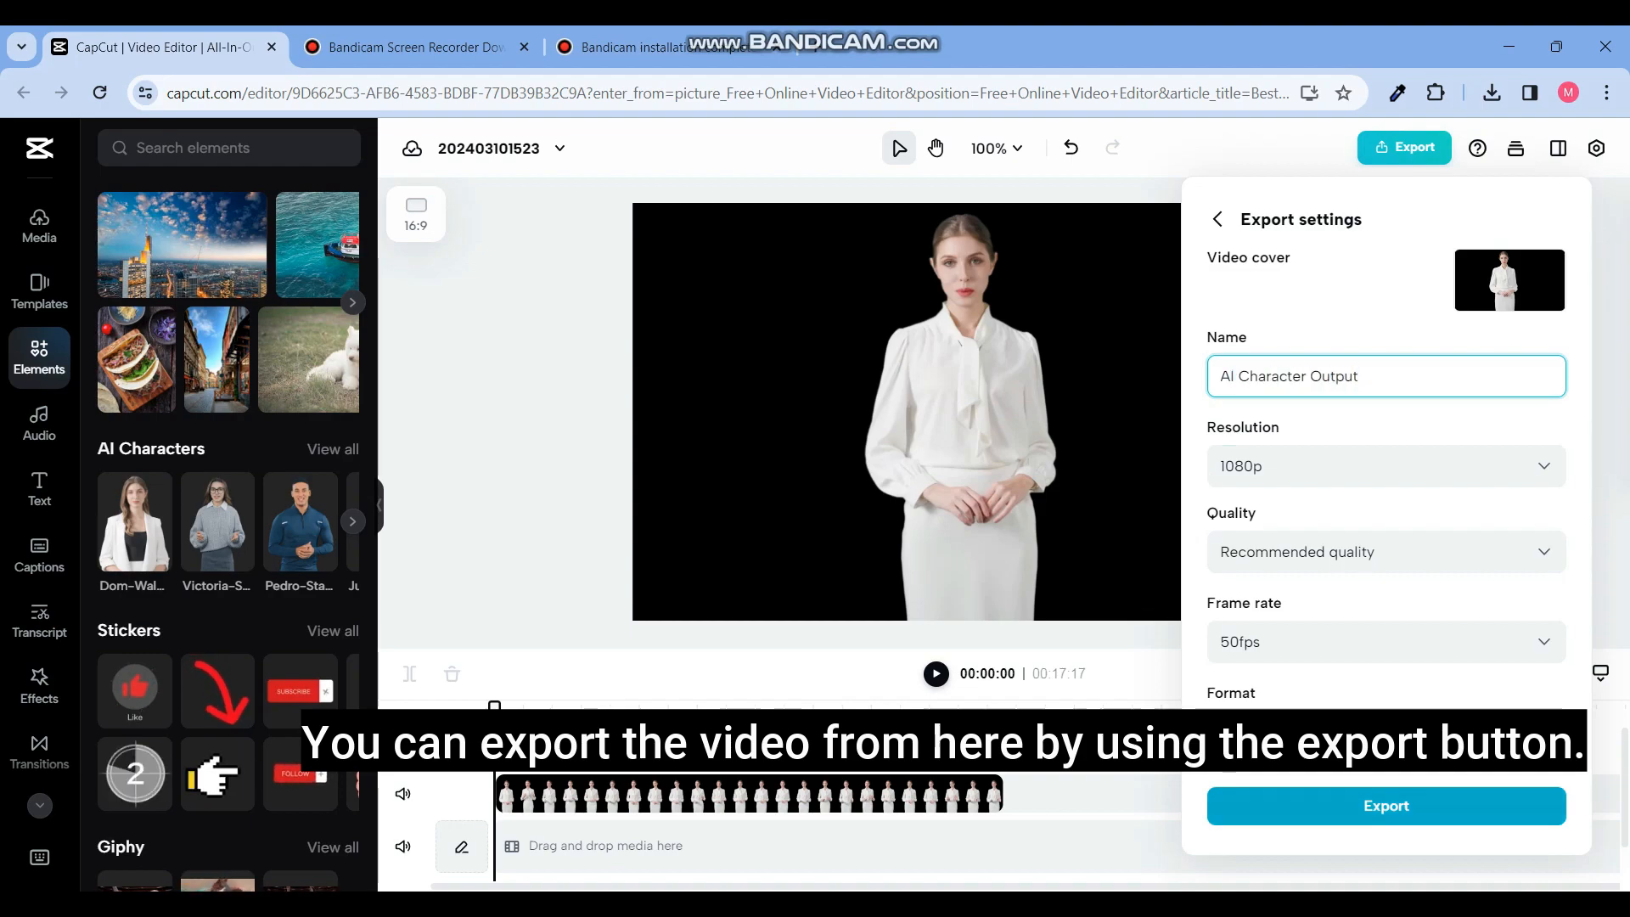
{"action": "left_click", "coordinate": [1387, 806]}
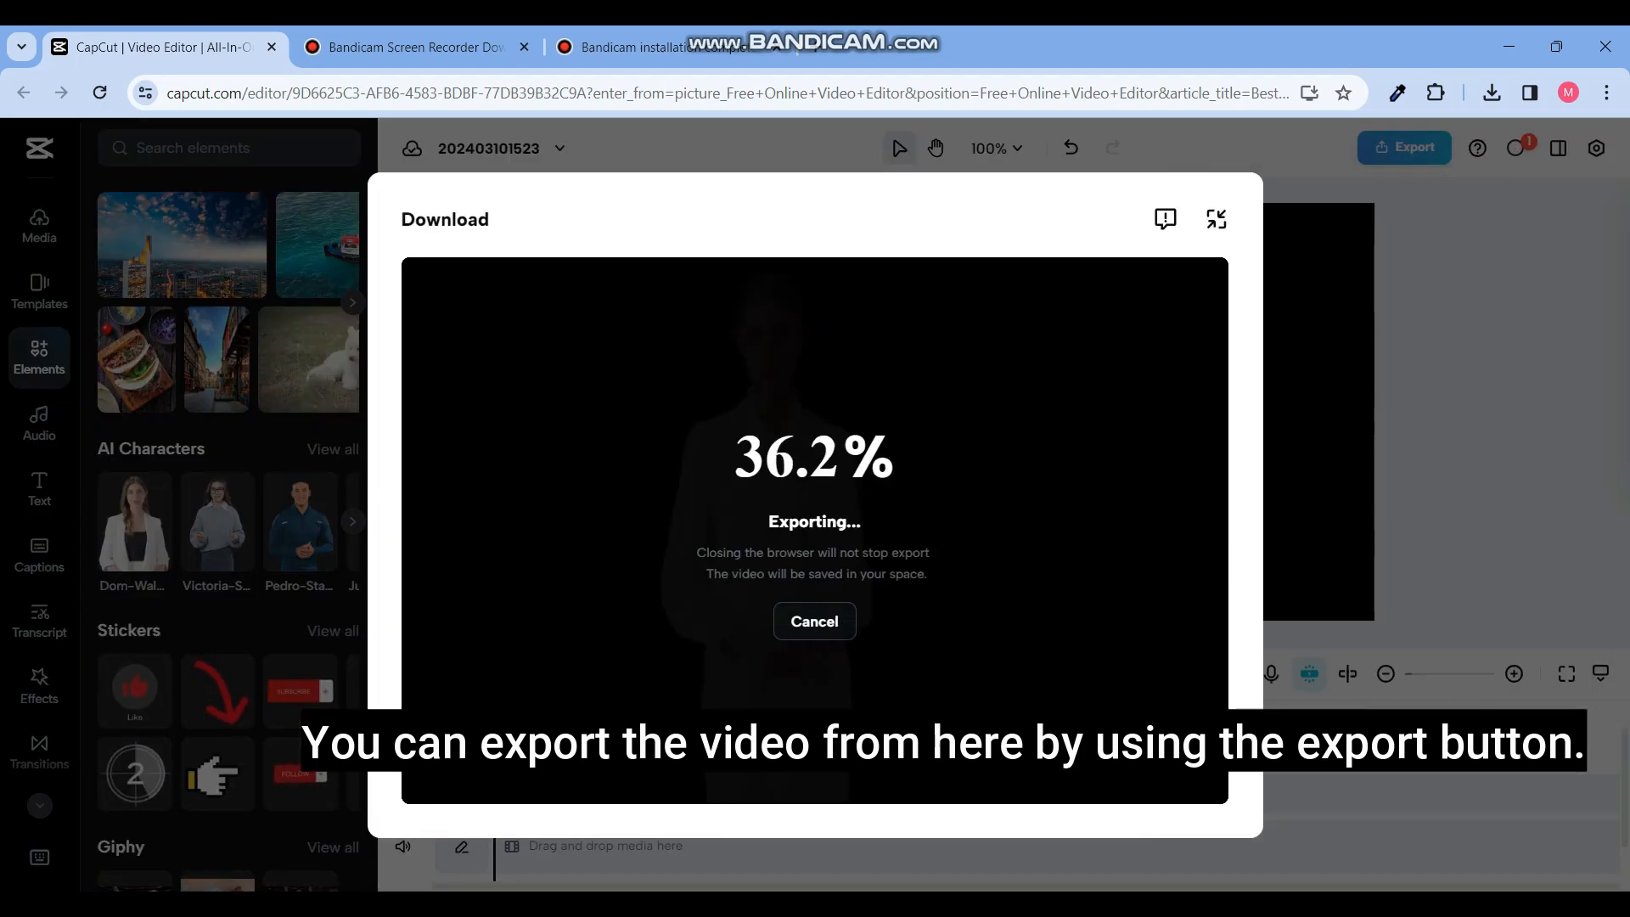